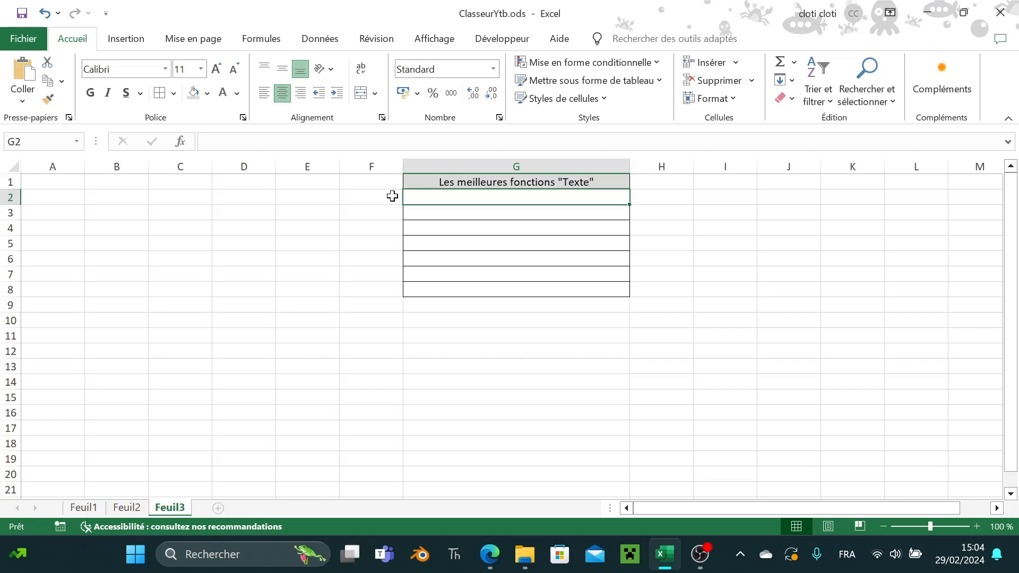
# Enter the formula =TEXTE(1234,567;"###0,00€") in cell G2 to format the number as a euro amount.
pyautogui.doubleClick(461, 195)
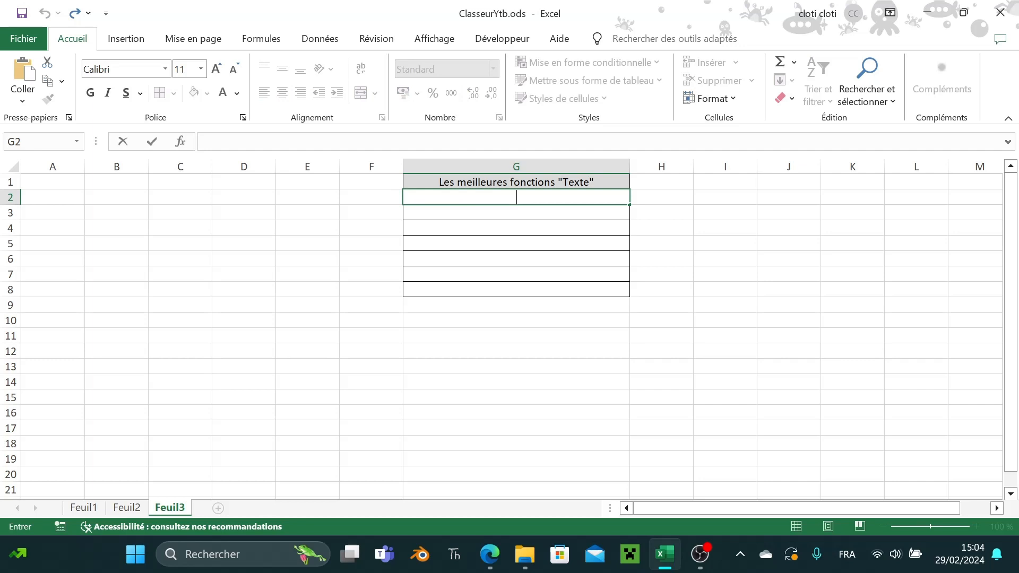
pyautogui.write('=TEX')
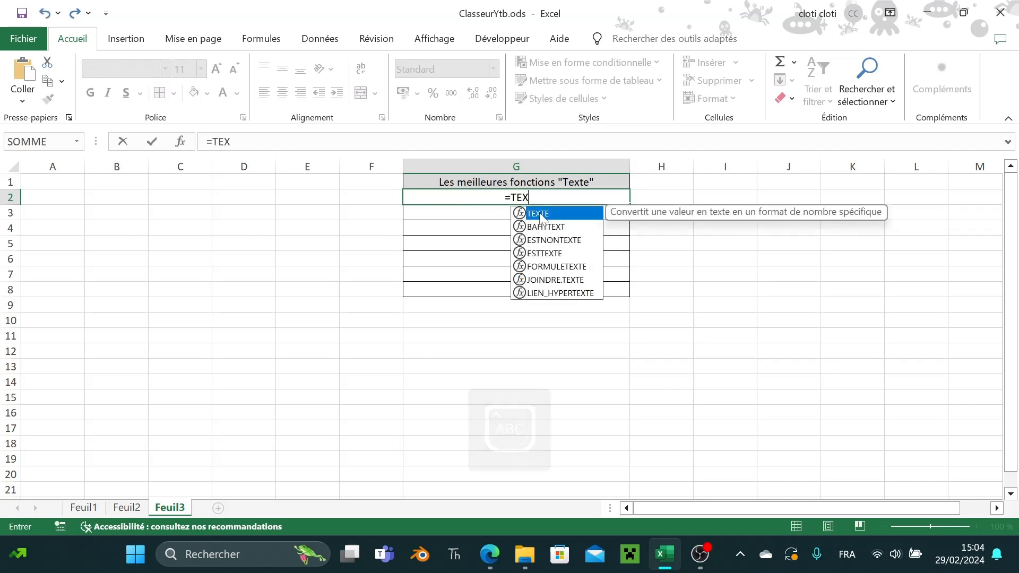
pyautogui.doubleClick(539, 213)
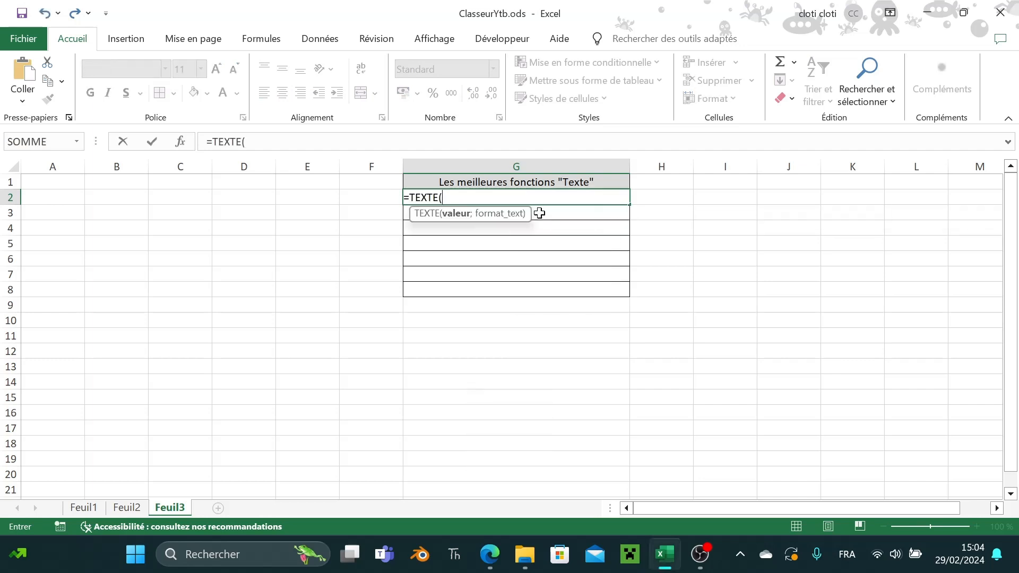
pyautogui.write('1234,')
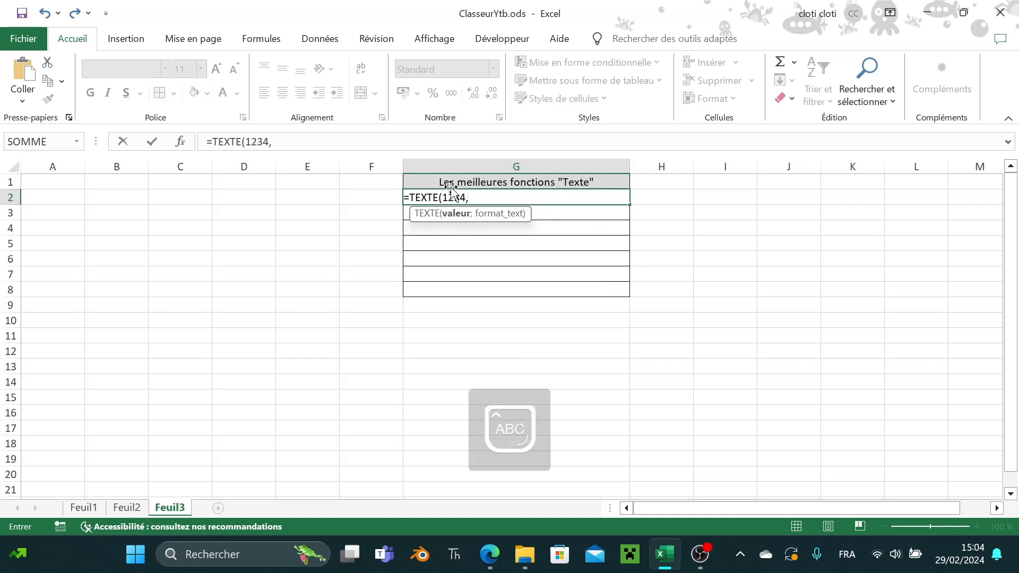
pyautogui.write('567')
pyautogui.press('capslock')
pyautogui.write(';"')
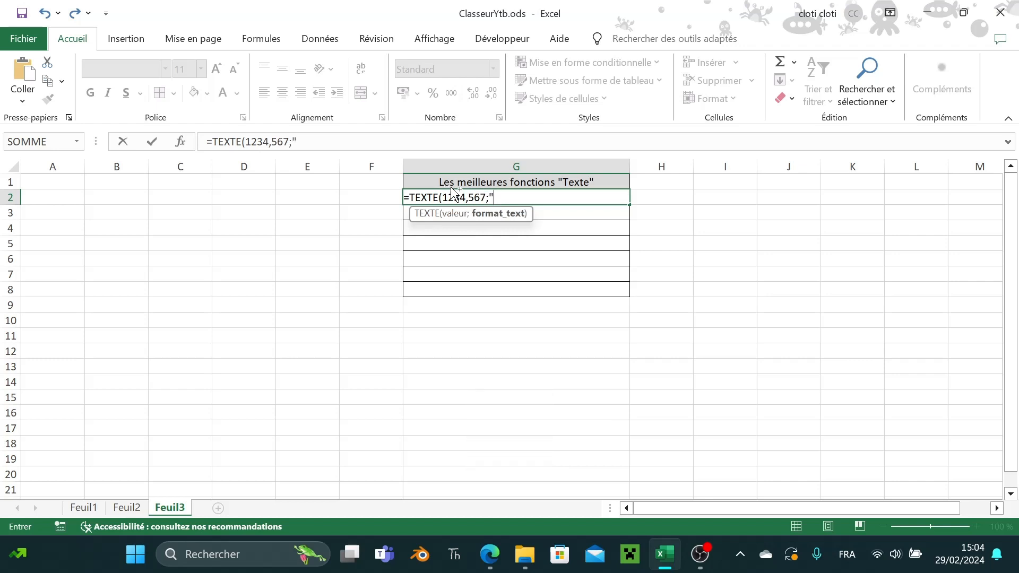
pyautogui.write('###')
pyautogui.press('capslock')
pyautogui.write('0,00')
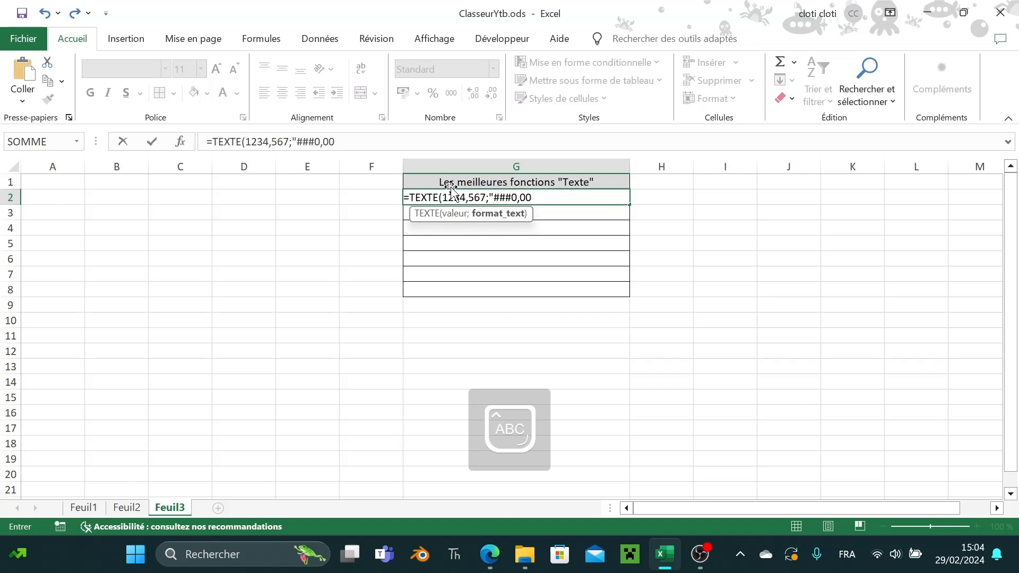
pyautogui.press('capslock')
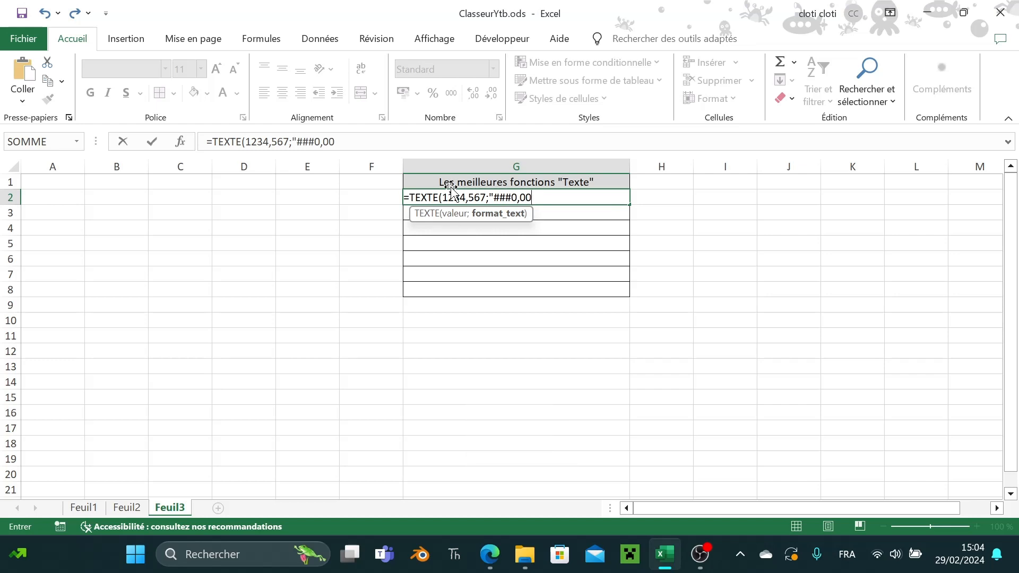
pyautogui.write('€')
pyautogui.write('")')
pyautogui.press('Return')
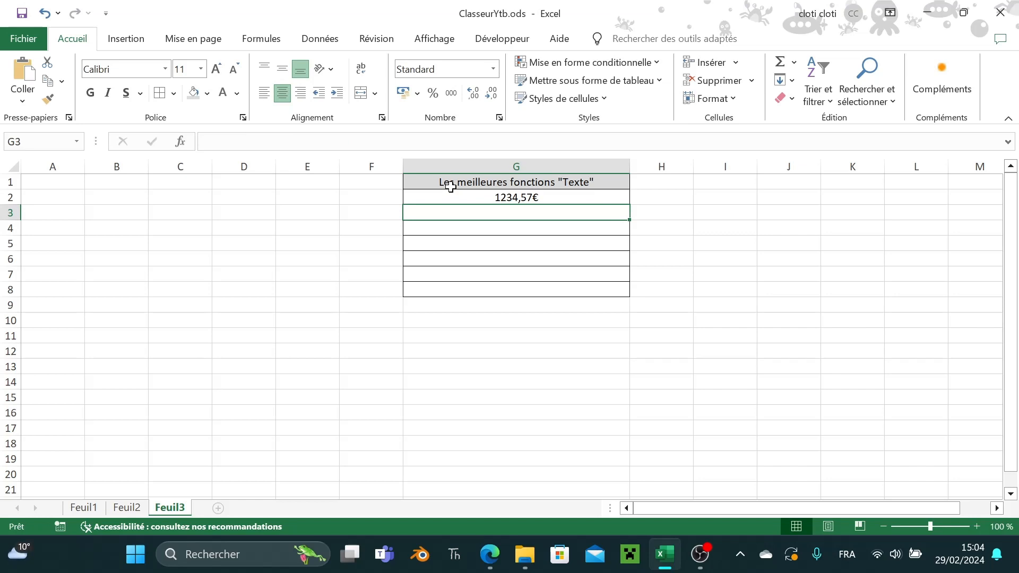
# Enter the formula =TEXTE(AUJOURDHUI();"JJ/MM/AA") in cell G3 to write today's date as day/month/year text.
pyautogui.doubleClick(496, 212)
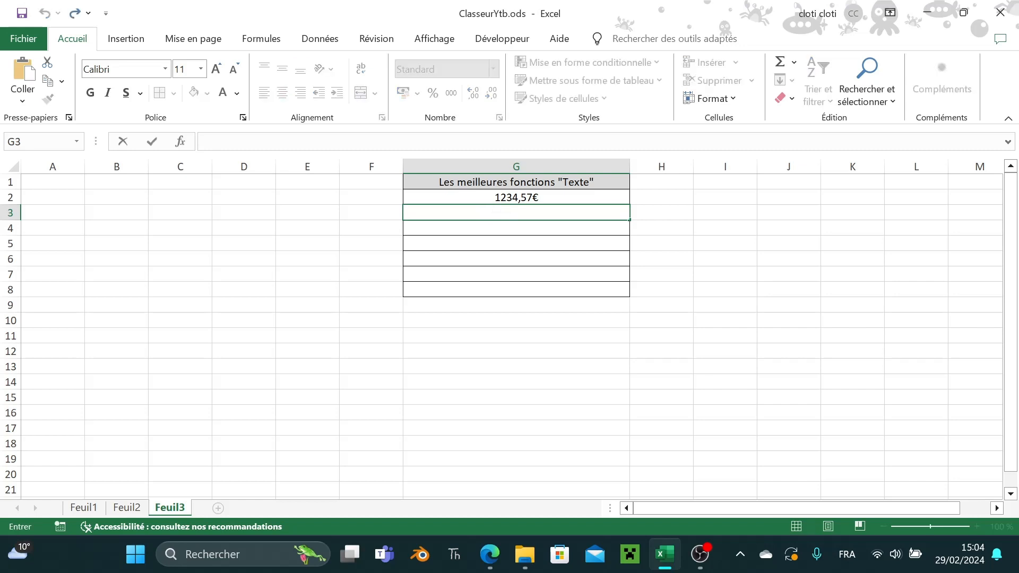
pyautogui.write('=TEX')
pyautogui.doubleClick(555, 228)
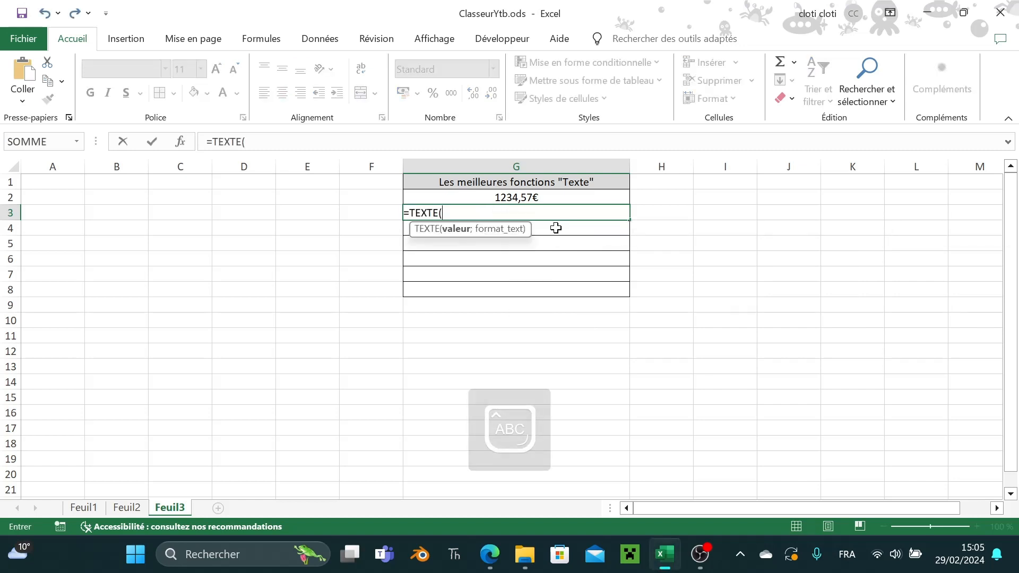
pyautogui.write('AUJ')
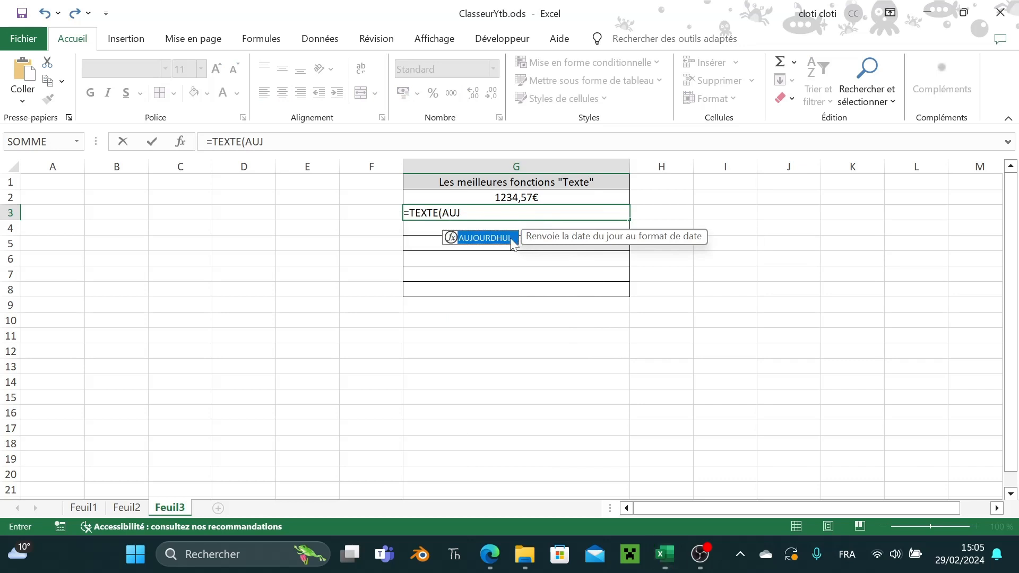
pyautogui.doubleClick(511, 239)
pyautogui.write(')')
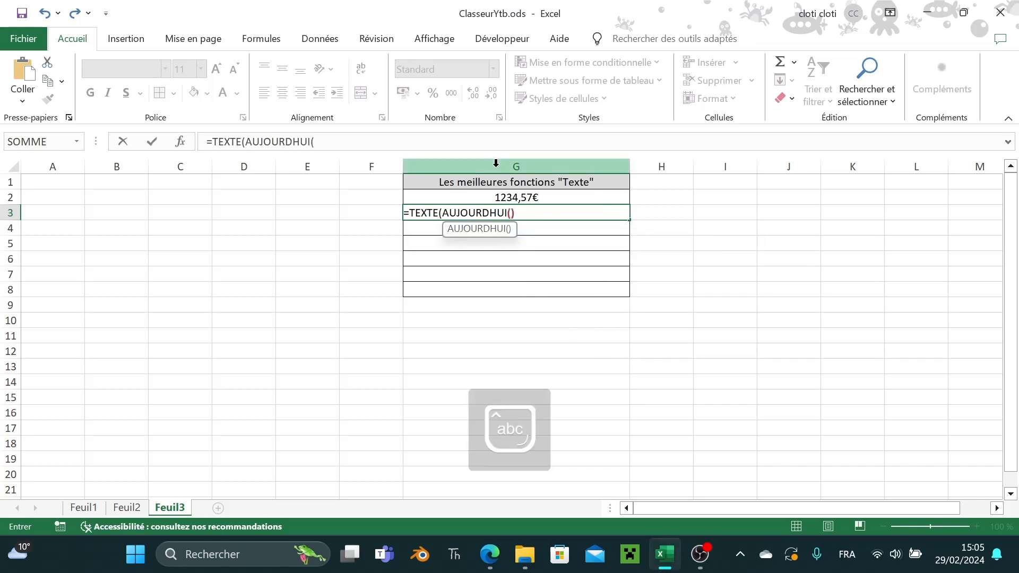
pyautogui.write(';')
pyautogui.press('capslock')
pyautogui.write('"')
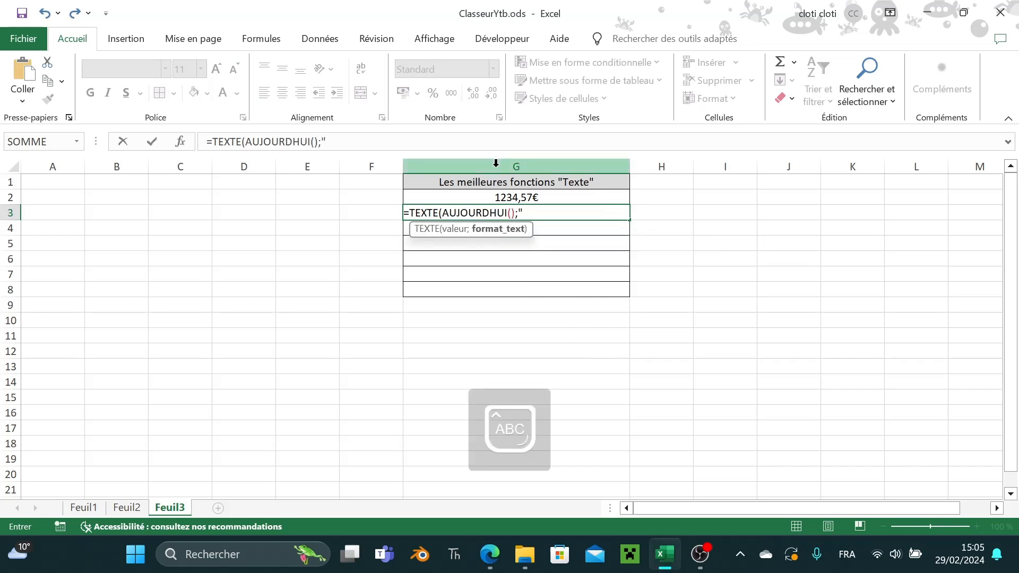
pyautogui.write('JJ/')
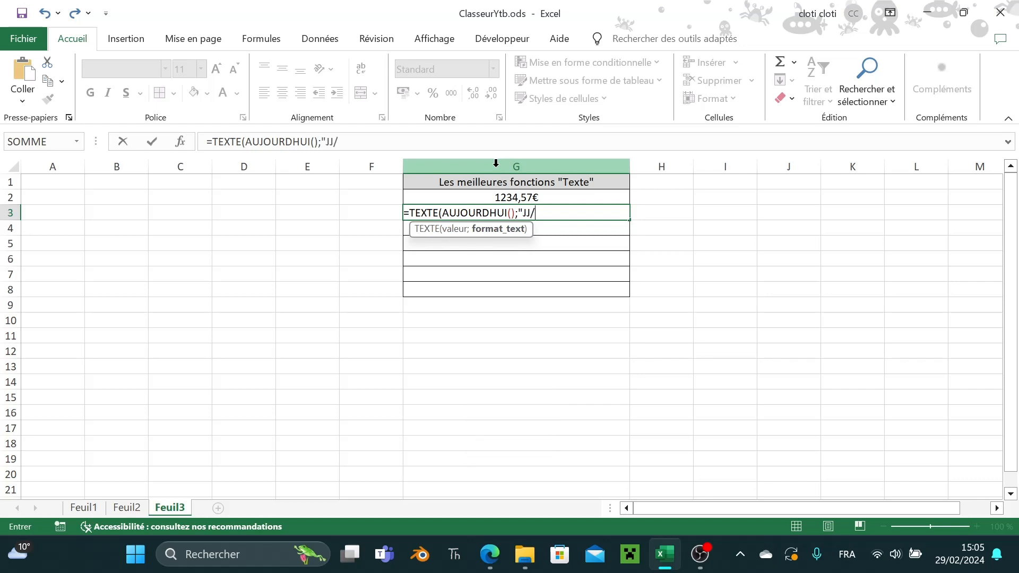
pyautogui.write('MM/AA')
pyautogui.press('capslock')
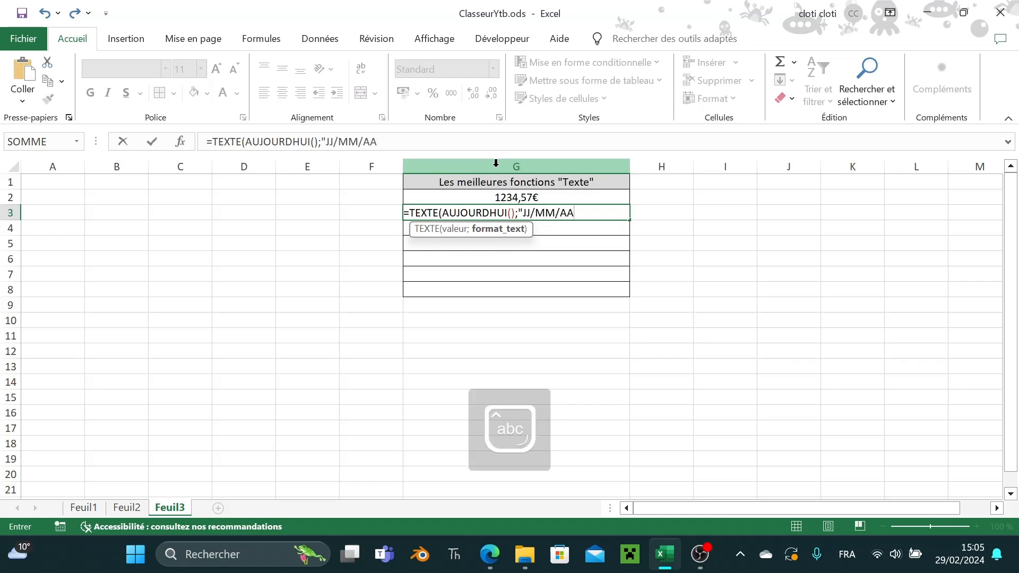
pyautogui.write('")')
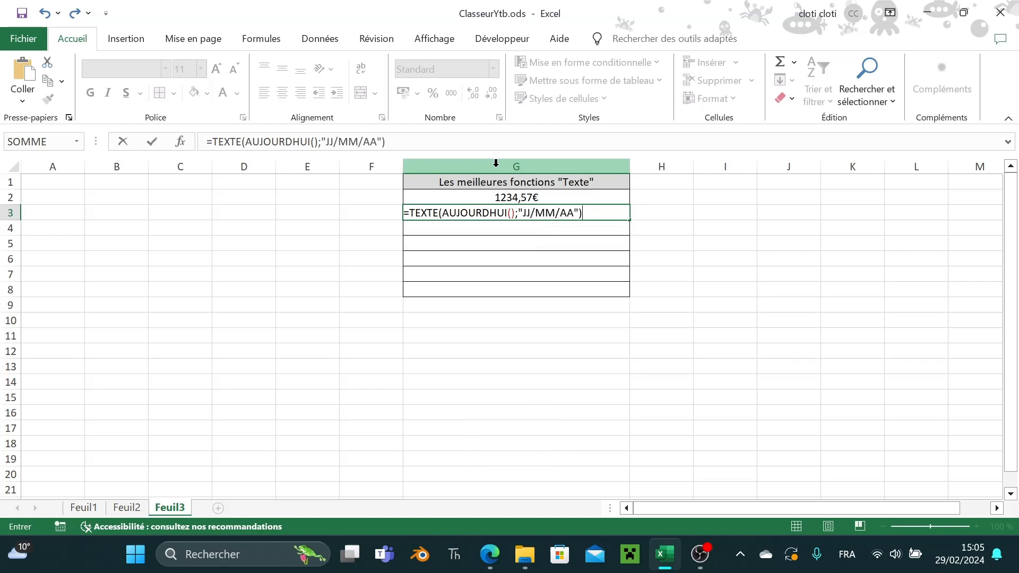
pyautogui.press('Return')
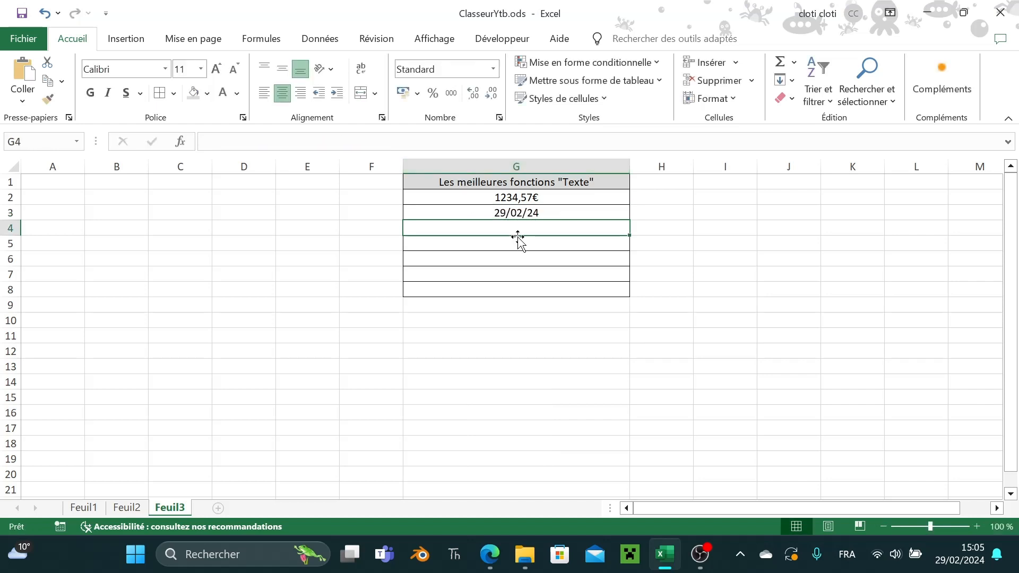
# Enter the formula =TEXTE(AUJOURDHUI();"JJJJ") in cell G4 to write today's weekday name.
pyautogui.doubleClick(512, 229)
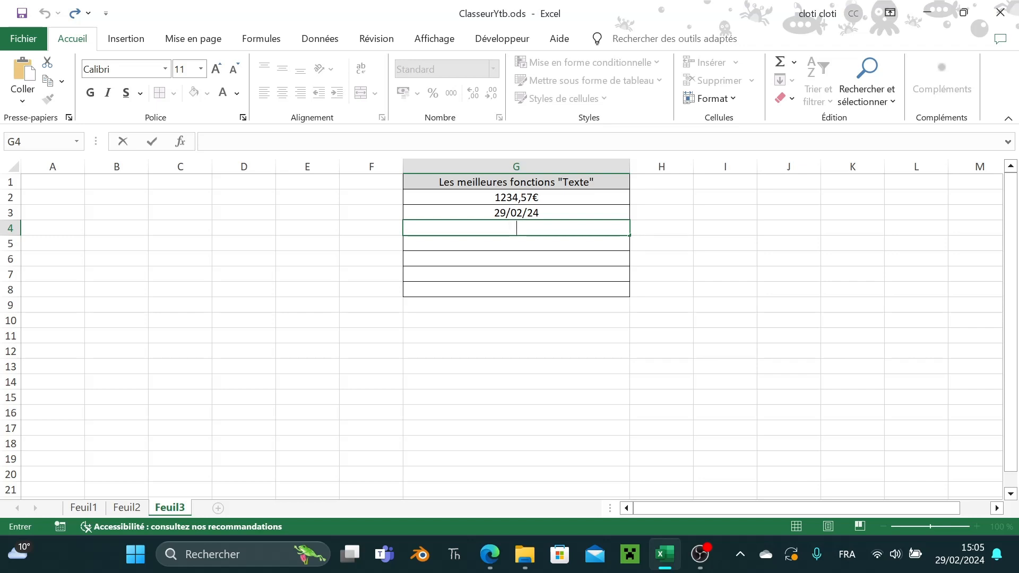
pyautogui.write('=TEX')
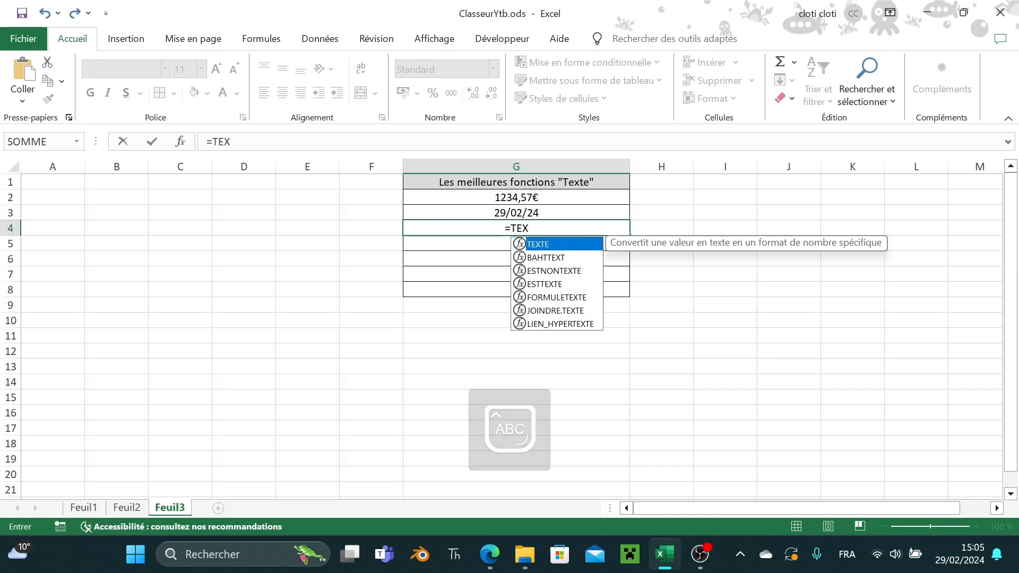
pyautogui.doubleClick(539, 243)
pyautogui.write('AUJ')
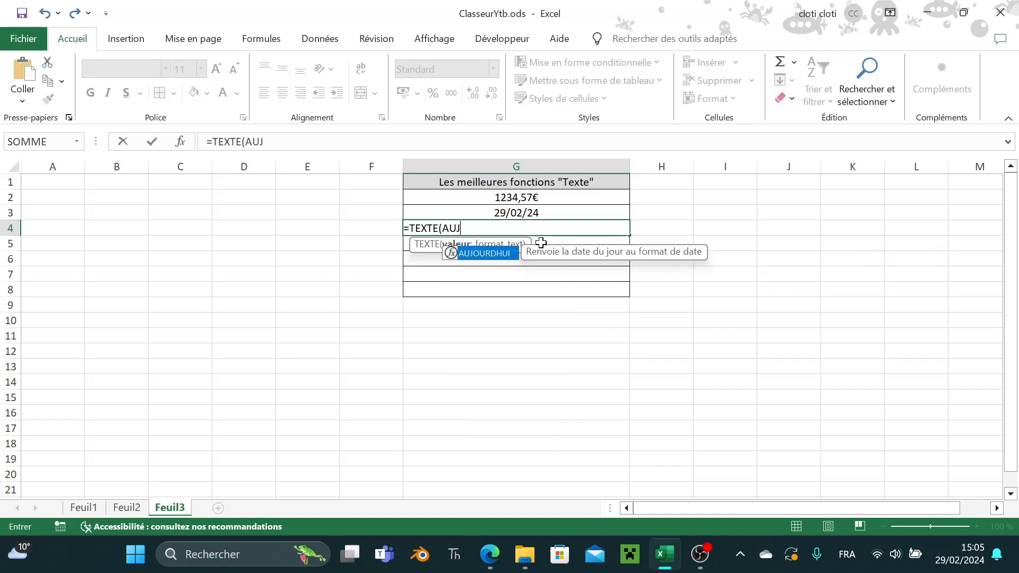
pyautogui.doubleClick(501, 252)
pyautogui.write(');')
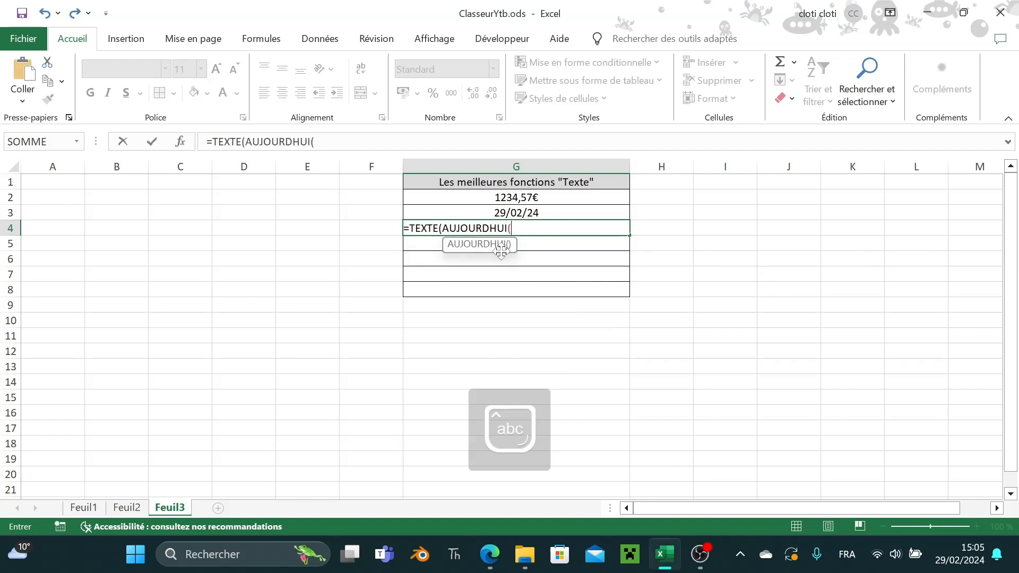
pyautogui.write('"')
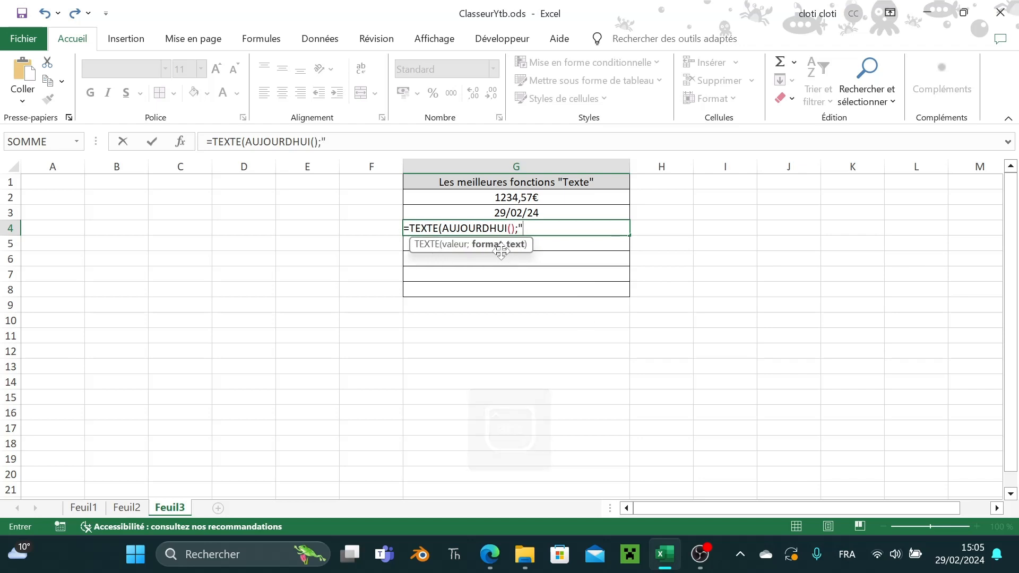
pyautogui.press('capslock')
pyautogui.write('JJJJ')
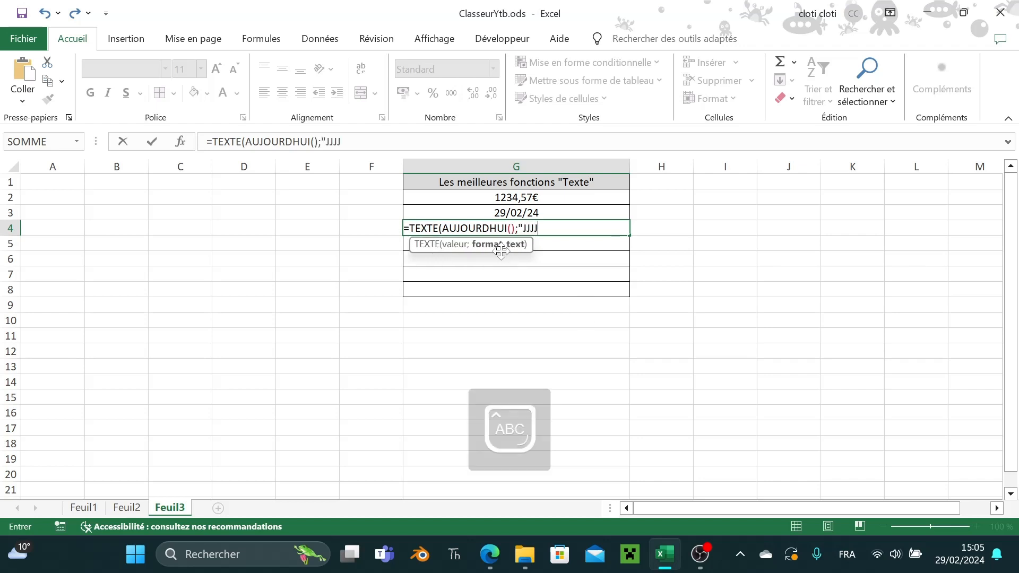
pyautogui.press('capslock')
pyautogui.write('")')
pyautogui.press('Return')
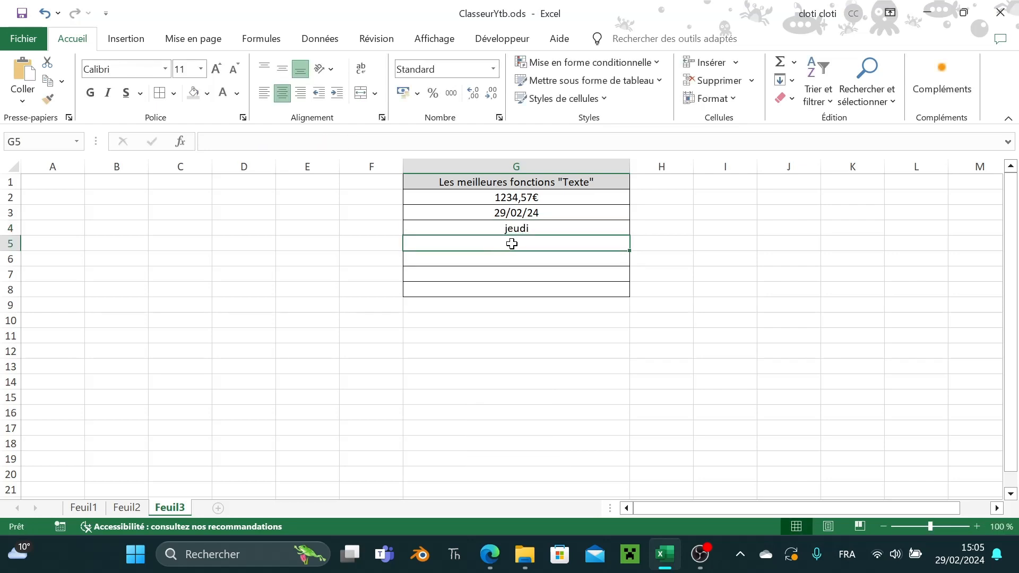
# Enter the formula =TEXTE(0,14;"0,0%") in cell G5 to format the decimal as a percentage.
pyautogui.doubleClick(515, 243)
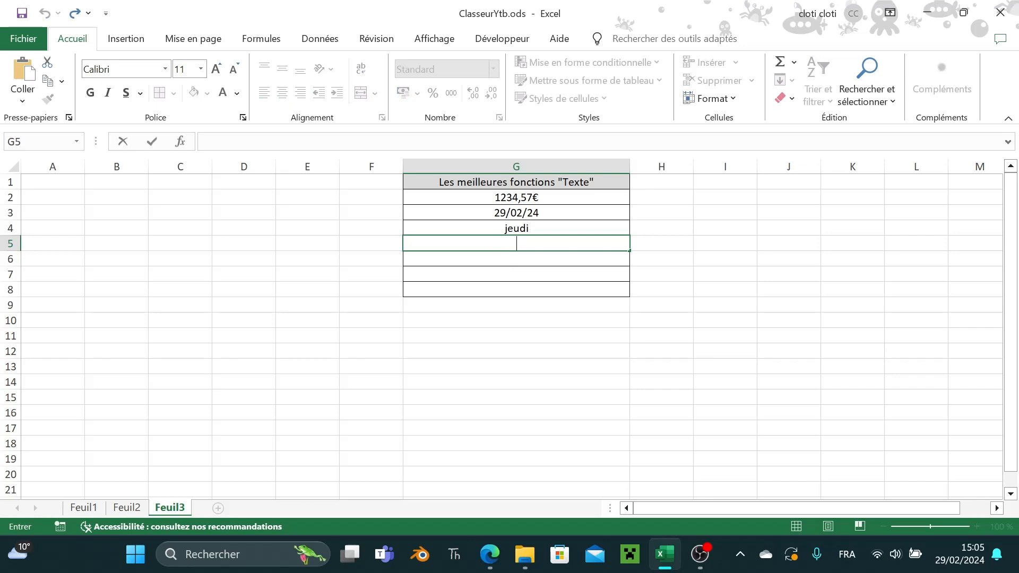
pyautogui.write('=TEXT')
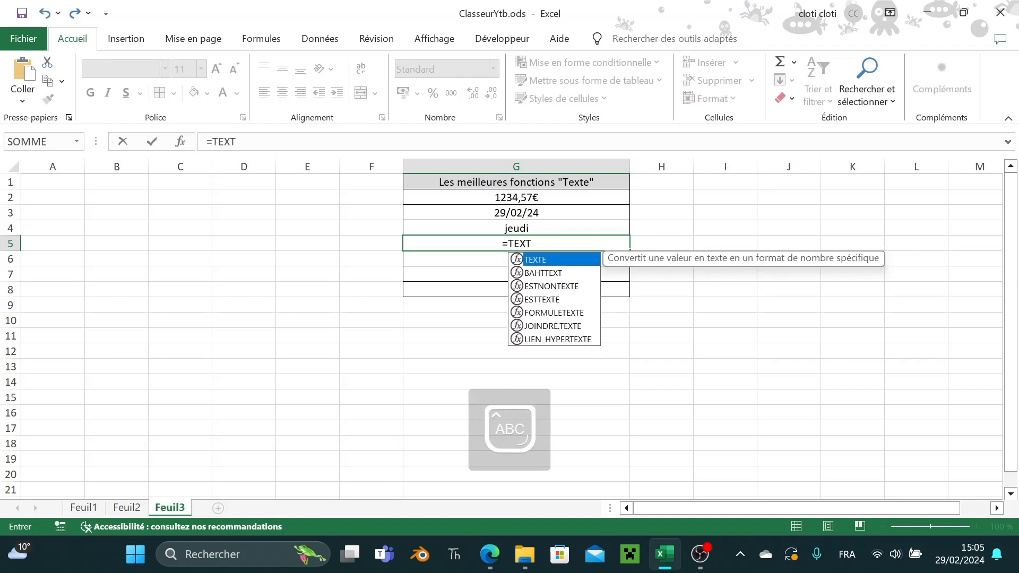
pyautogui.doubleClick(528, 258)
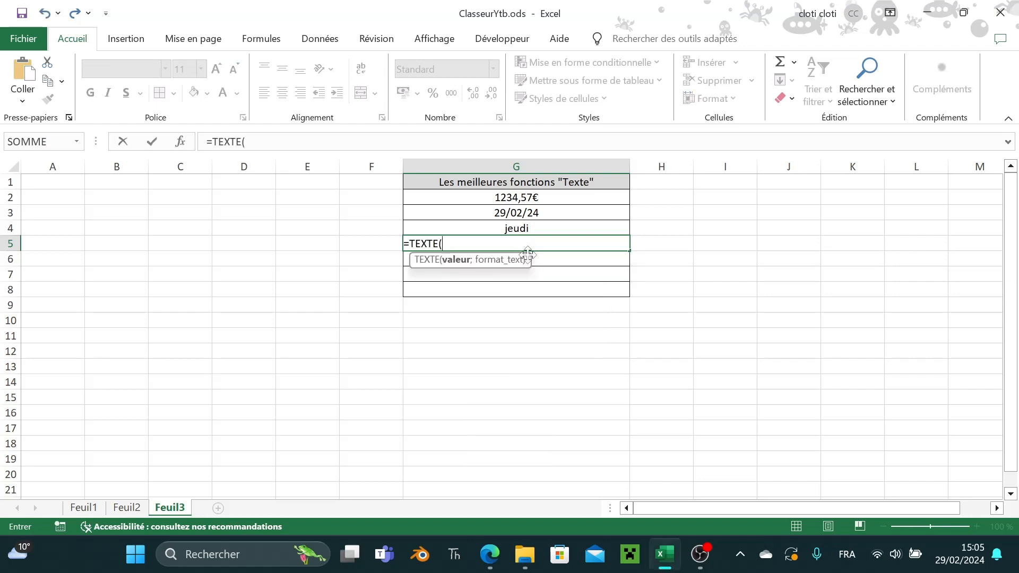
pyautogui.write('0,14')
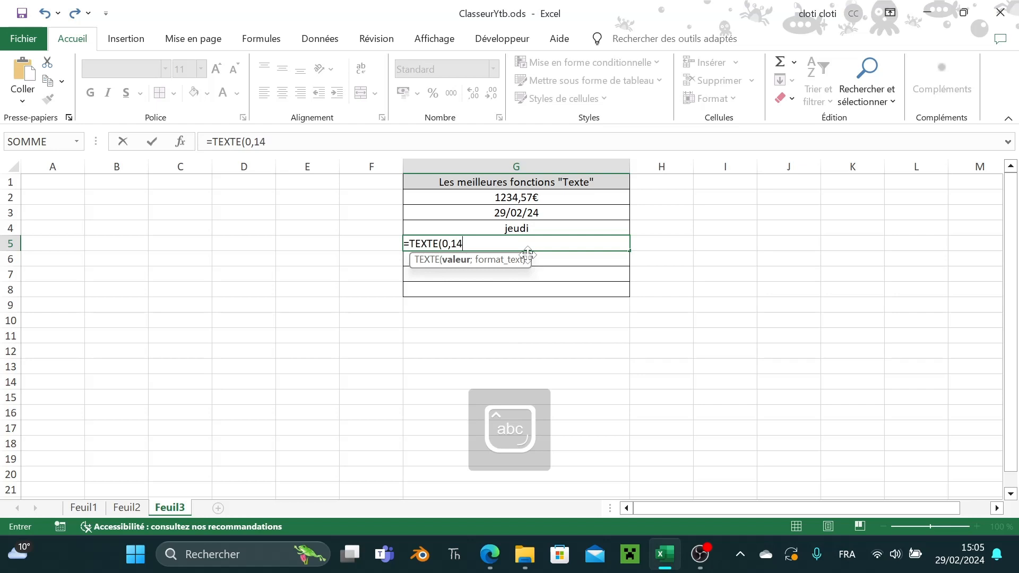
pyautogui.write(';"')
pyautogui.press('capslock')
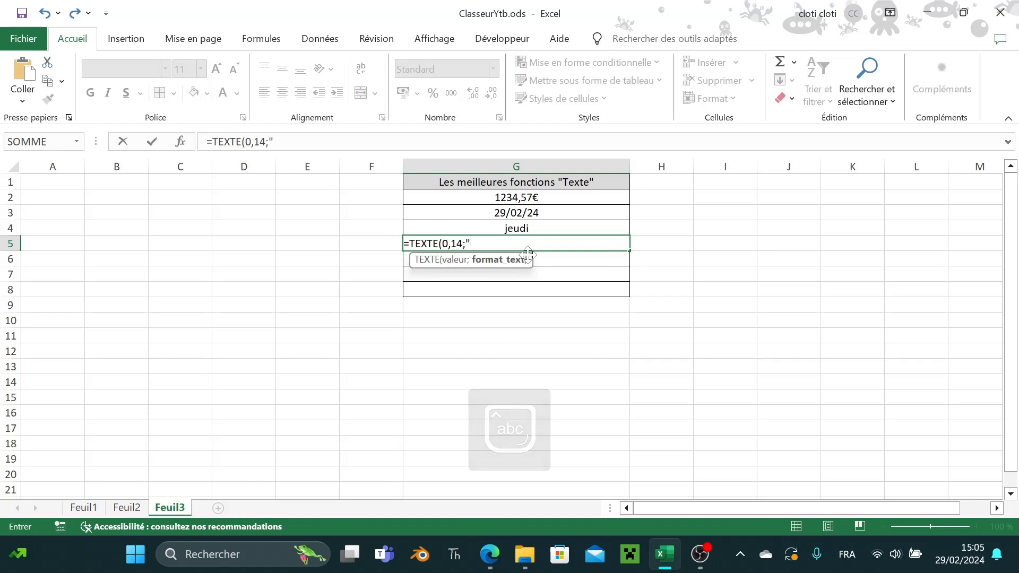
pyautogui.write('0,0%')
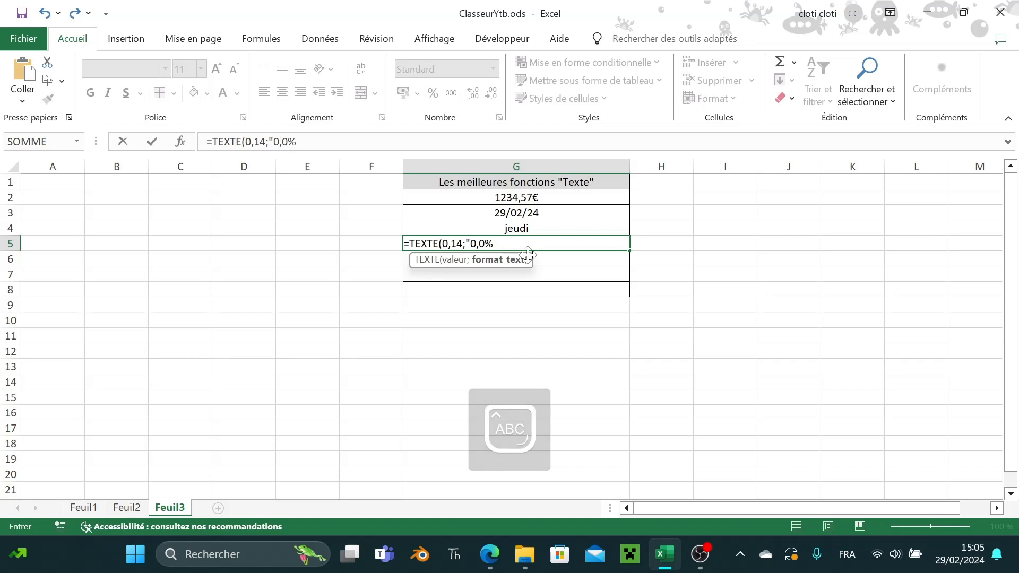
pyautogui.press('capslock')
pyautogui.write('")')
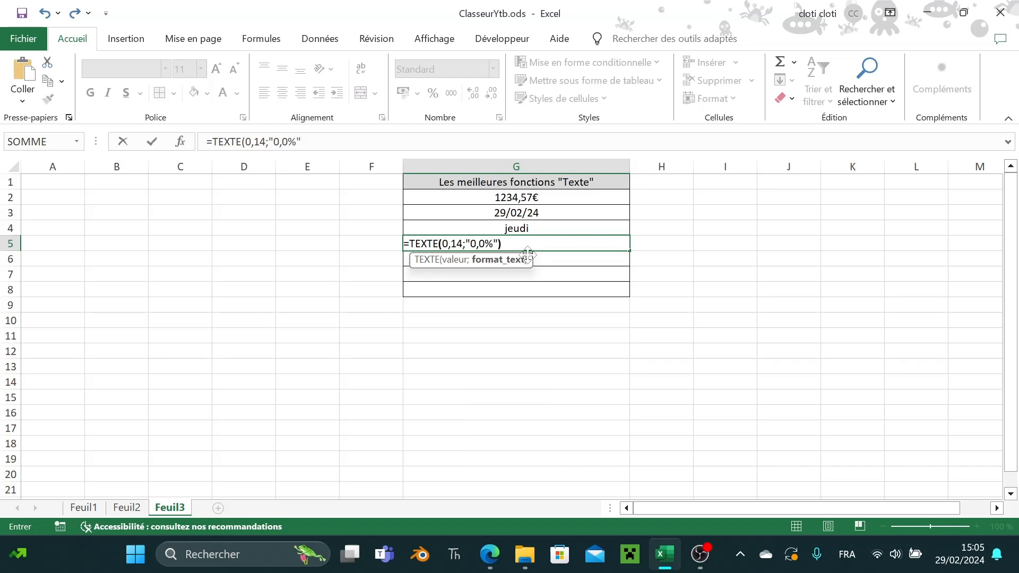
pyautogui.press('Return')
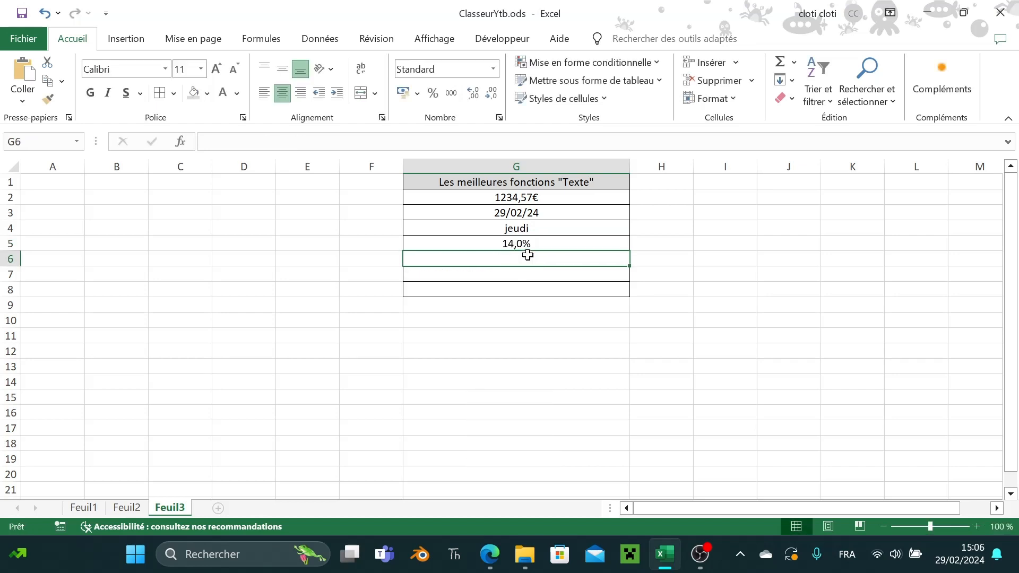
# Enter the formula =SUPPRESPACE(TEXTE(0,14;"#?/?")) in cell G6 to write the decimal as a fraction without extra spaces.
pyautogui.doubleClick(510, 258)
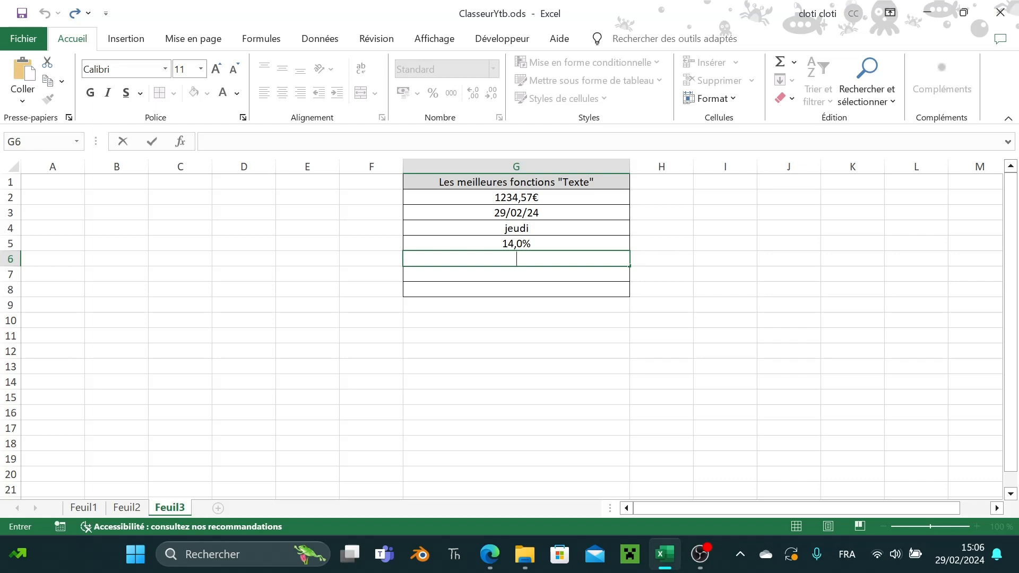
pyautogui.write('=SUPPR')
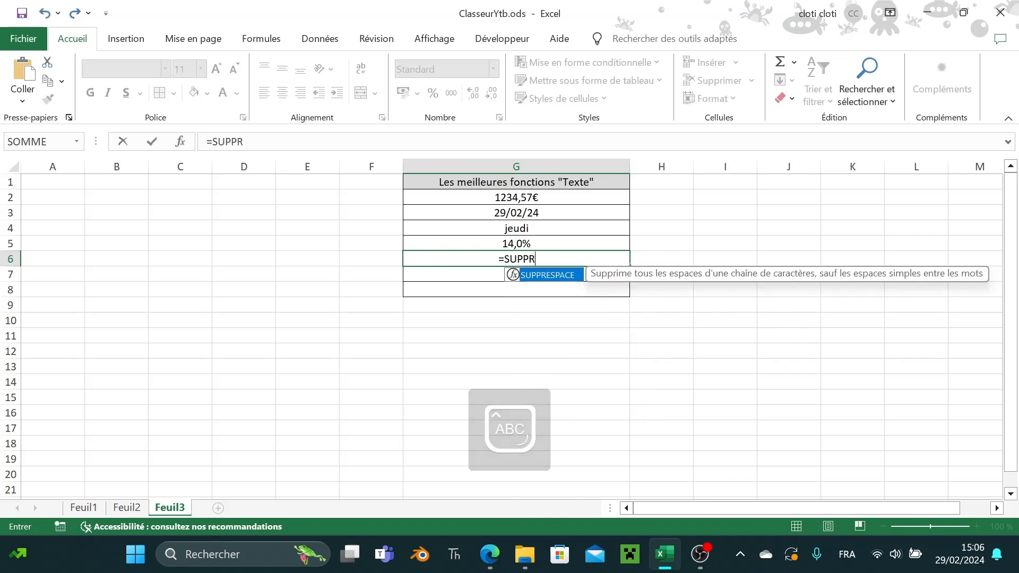
pyautogui.doubleClick(535, 276)
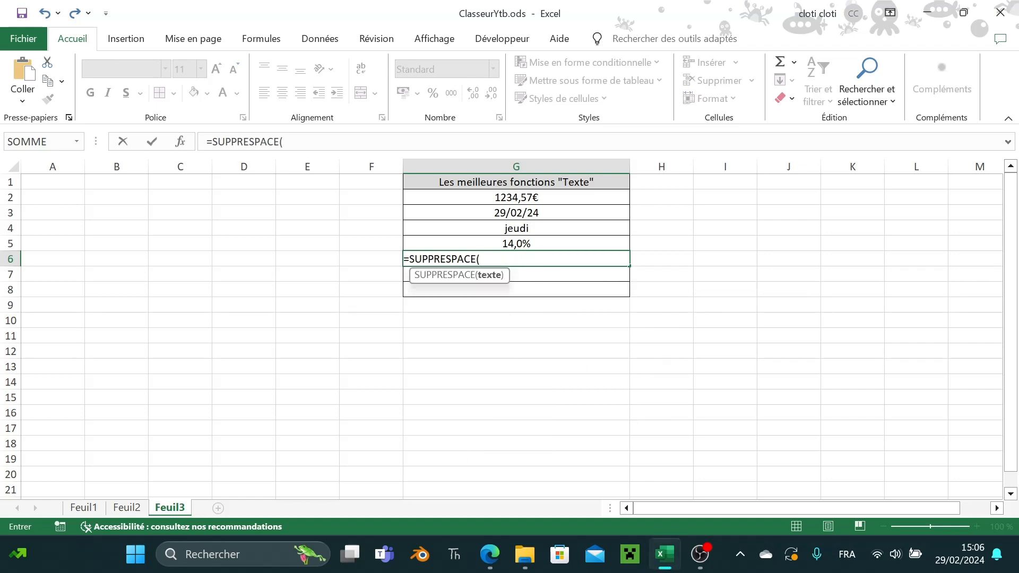
pyautogui.write('TEX')
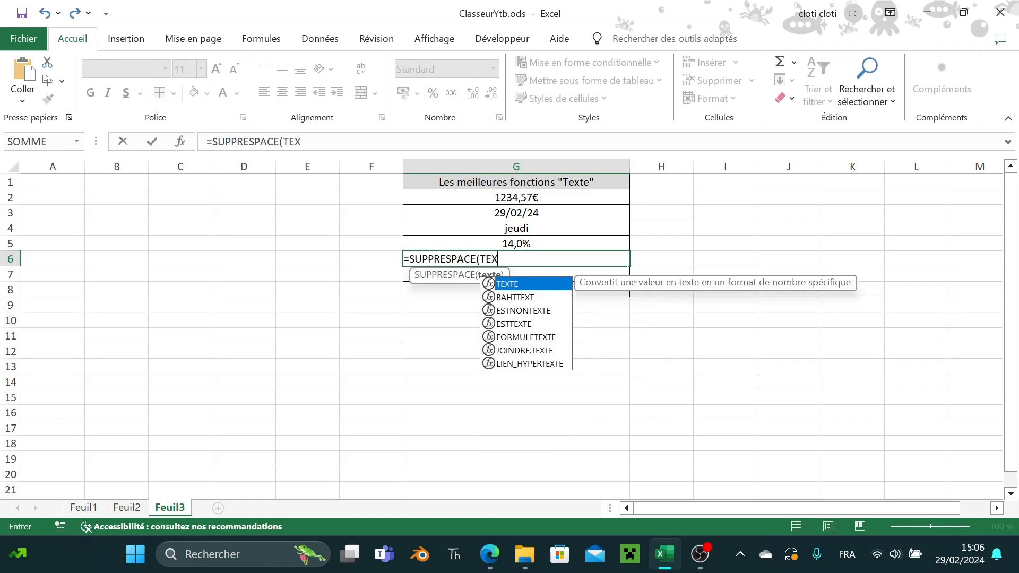
pyautogui.doubleClick(523, 285)
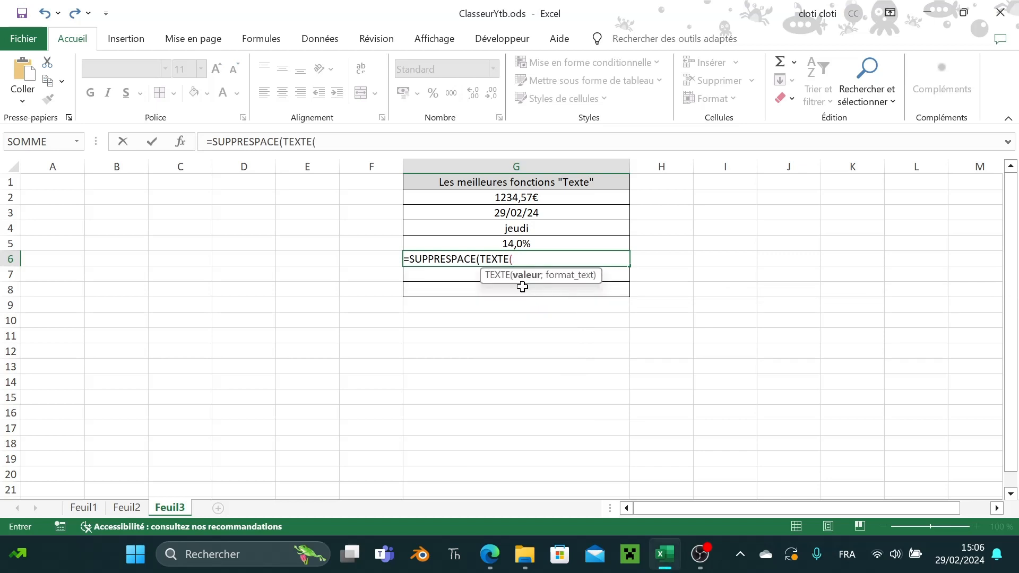
pyautogui.write('0,14')
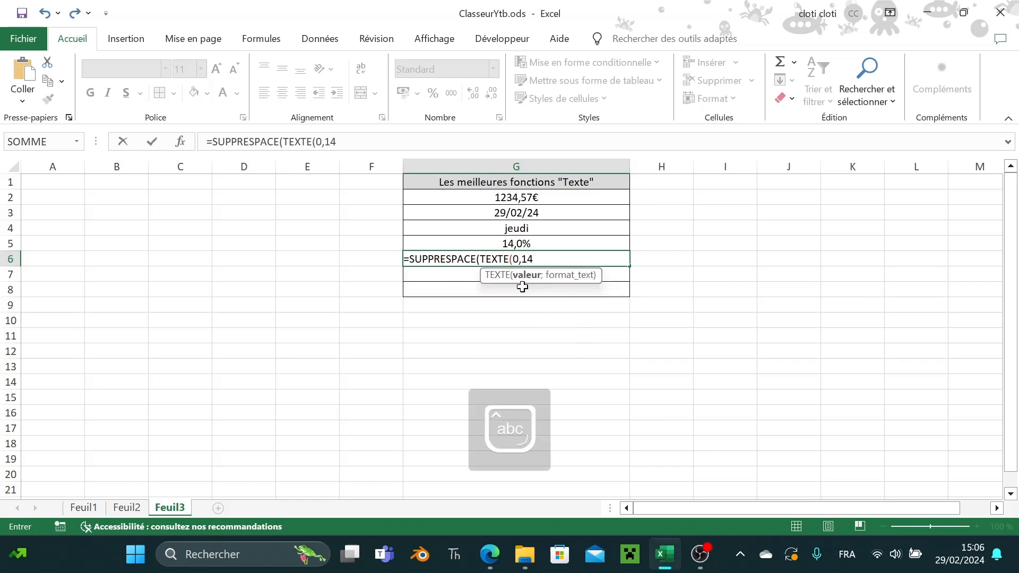
pyautogui.write(';')
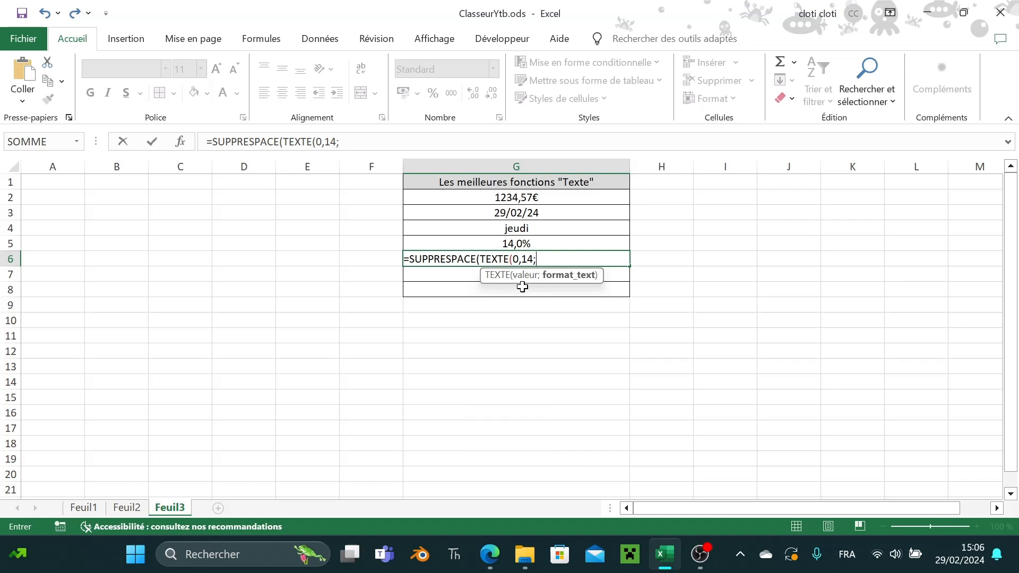
pyautogui.write('"#')
pyautogui.press('capslock')
pyautogui.write('?/?')
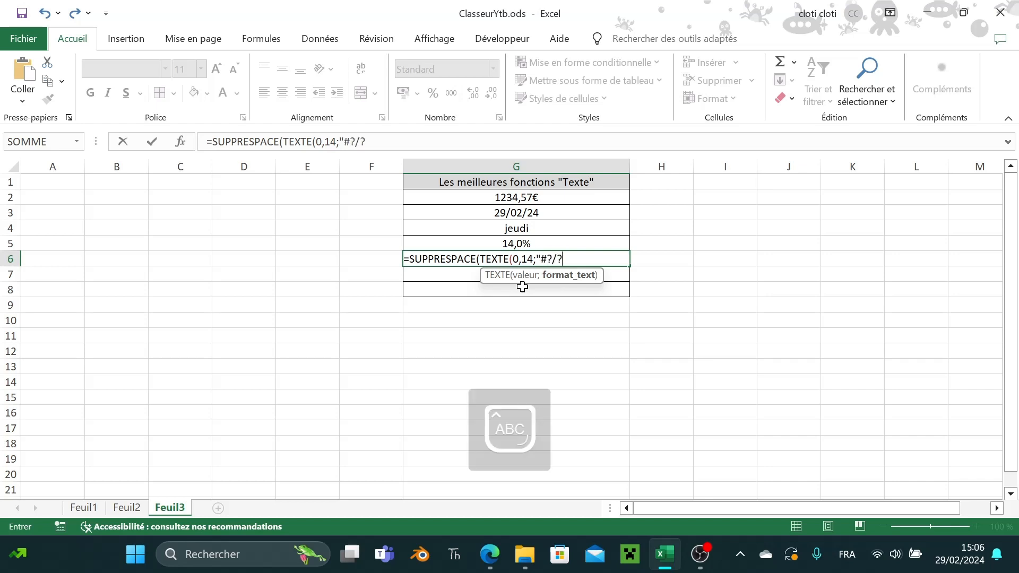
pyautogui.press('capslock')
pyautogui.write('"')
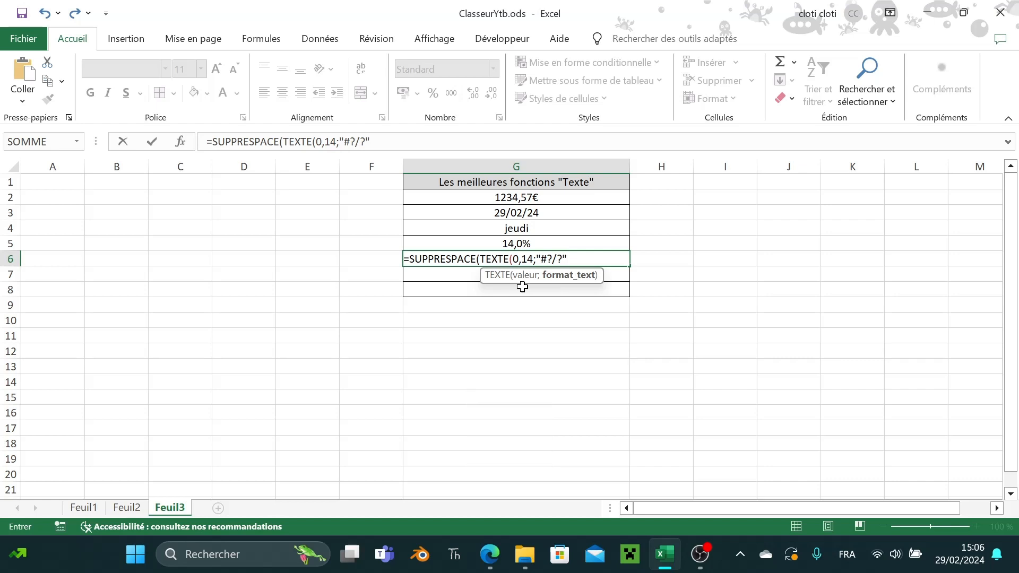
pyautogui.write(')')
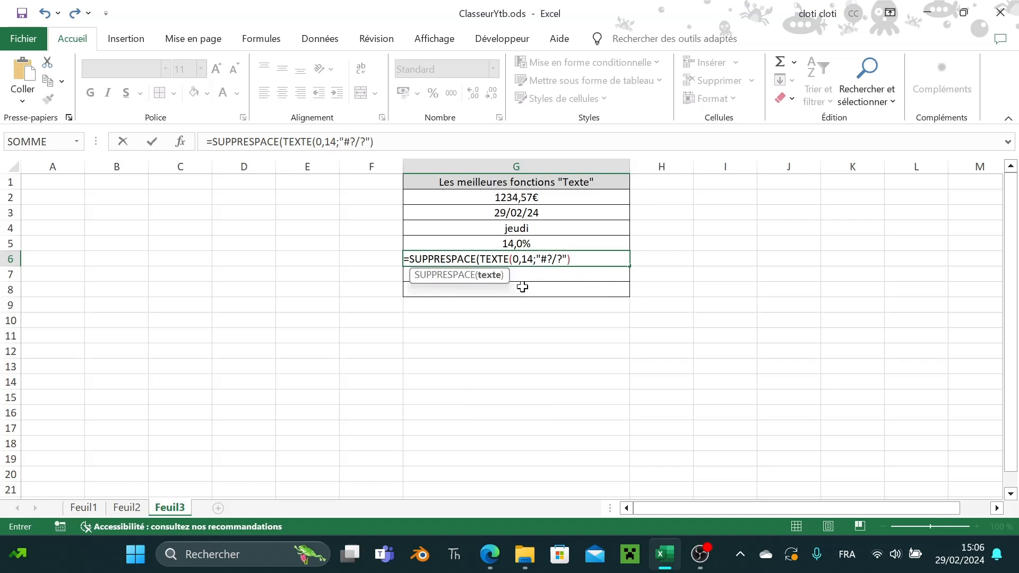
pyautogui.write(')')
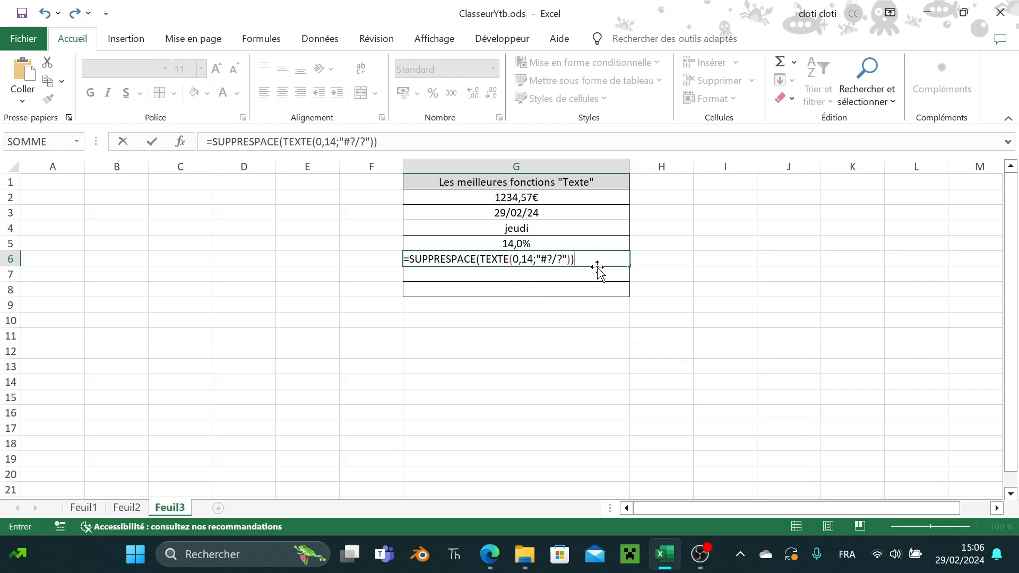
pyautogui.press('Return')
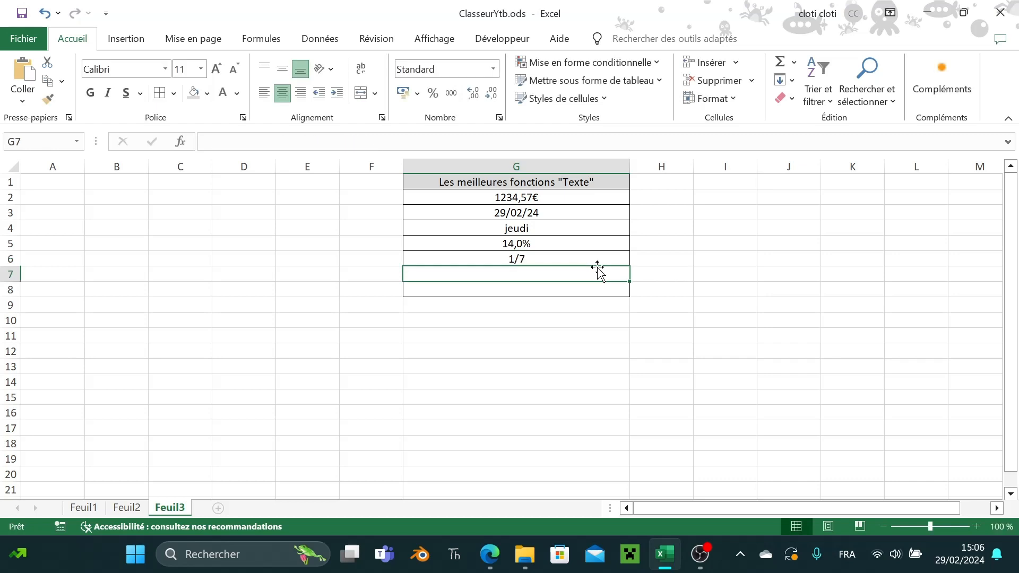
pyautogui.click(556, 259)
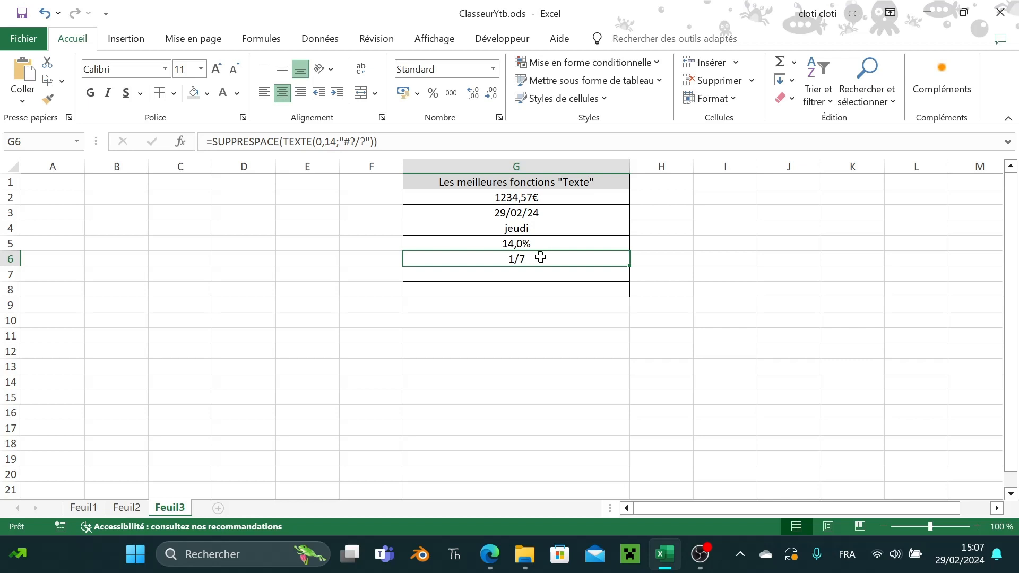
# Enter the formula =TEXTE(12200000;"0,00E+00") in cell G7 to write the number in scientific notation.
pyautogui.click(534, 275)
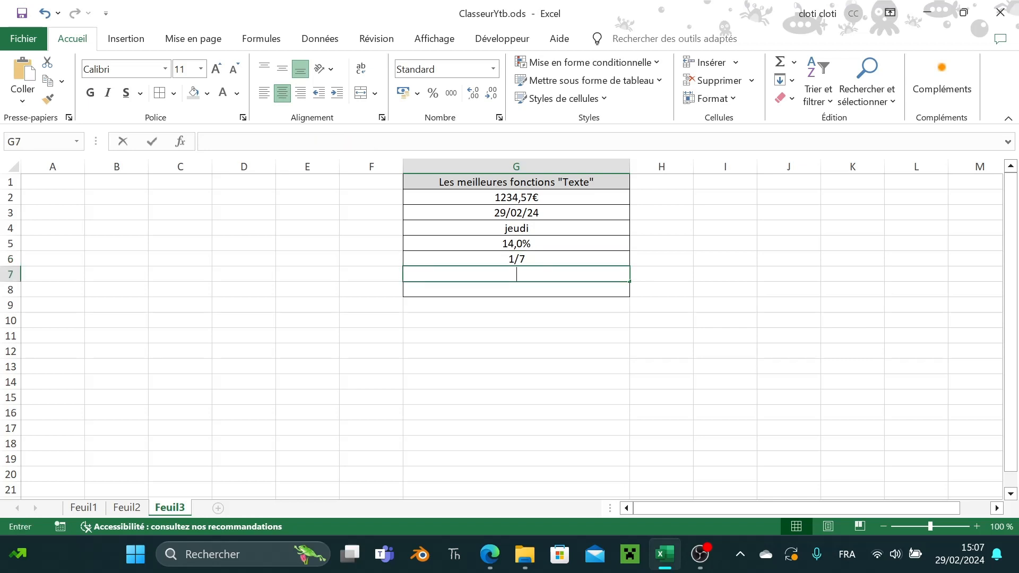
pyautogui.write('=')
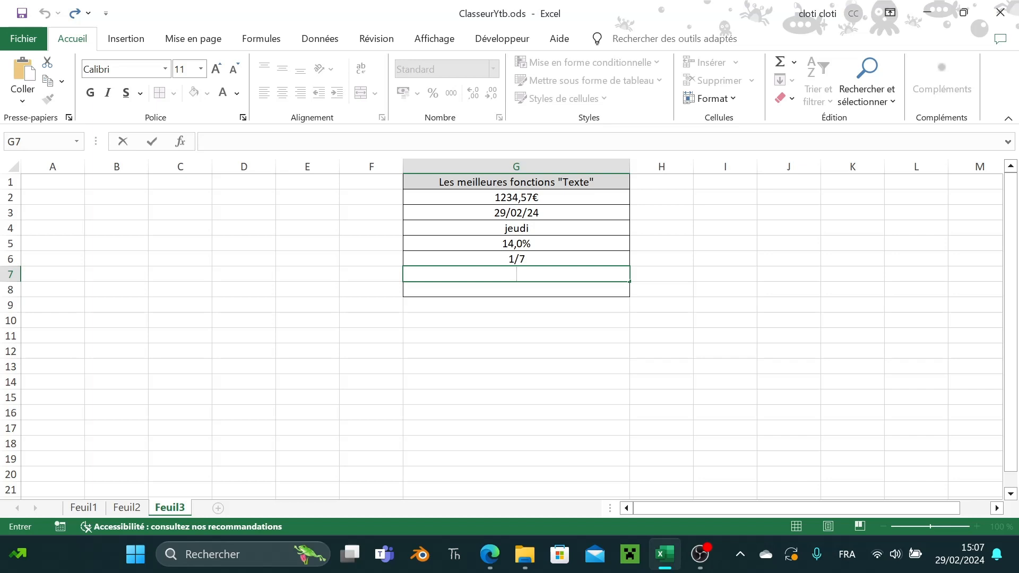
pyautogui.write('EX')
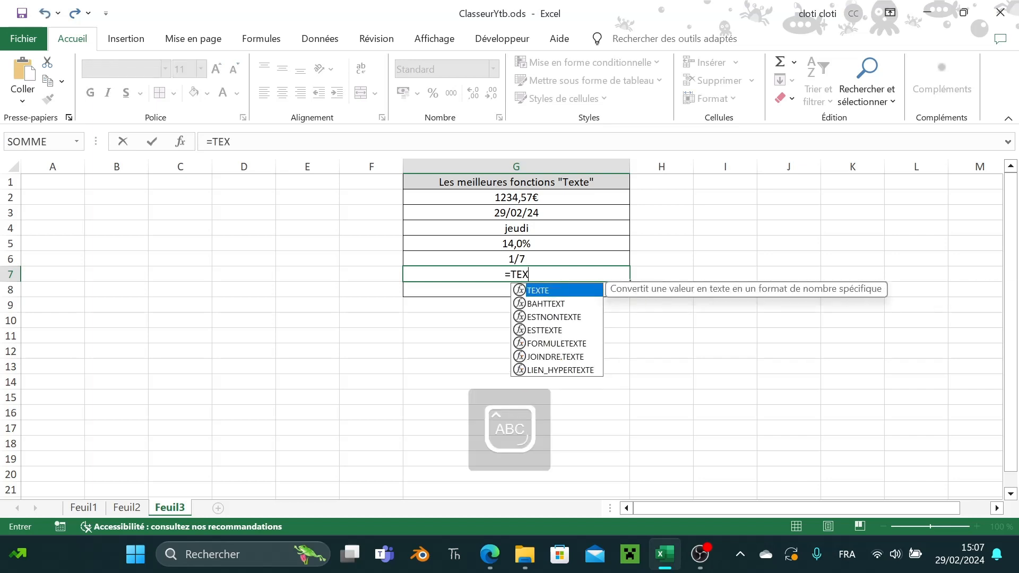
pyautogui.doubleClick(541, 289)
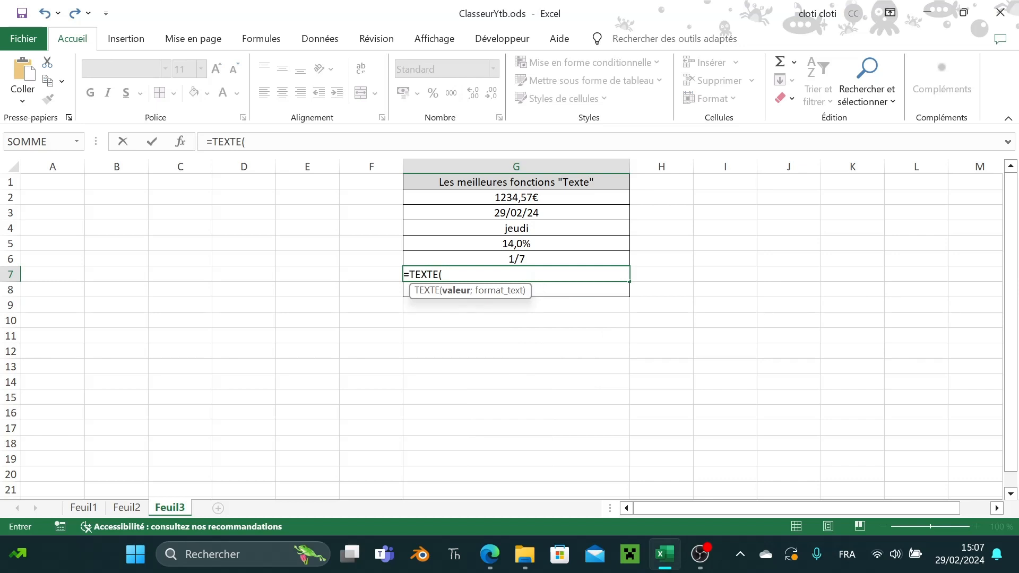
pyautogui.write('12200000')
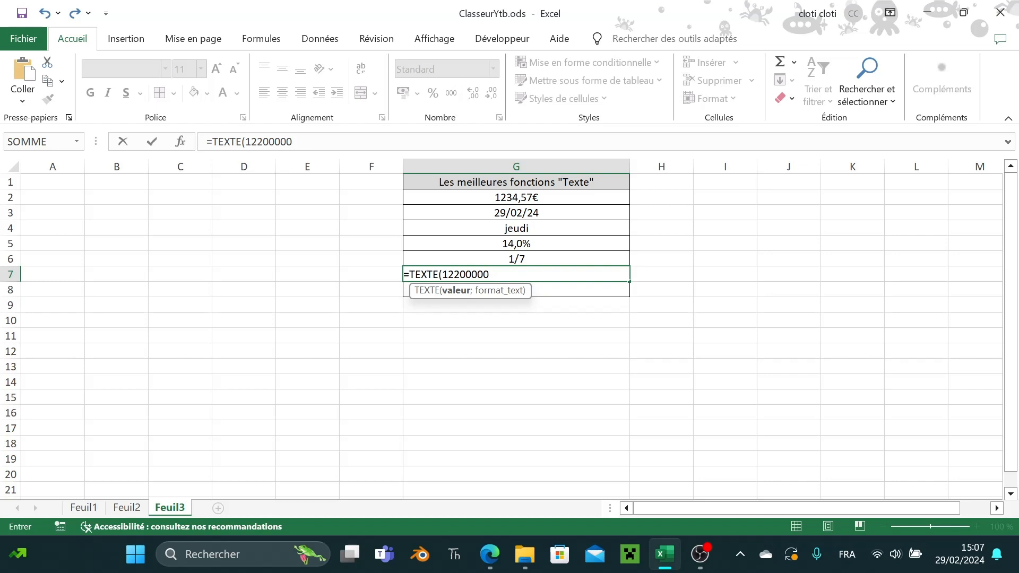
pyautogui.press('capslock')
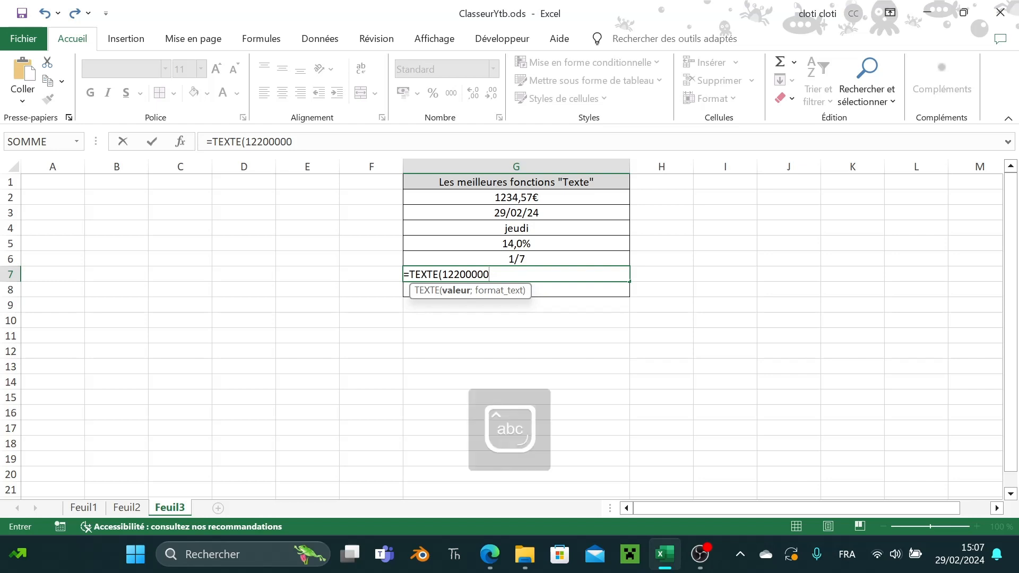
pyautogui.write(';')
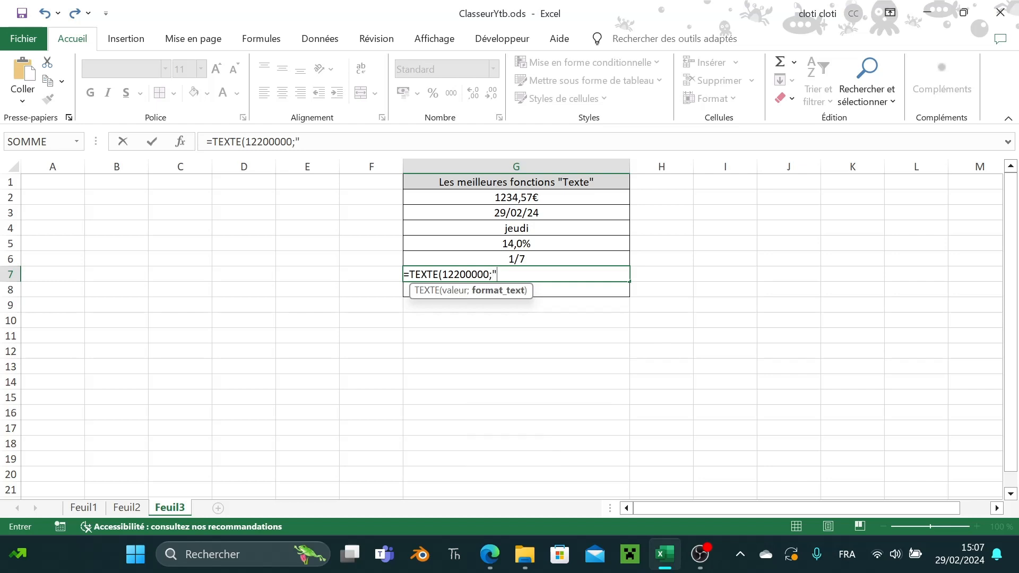
pyautogui.write('"')
pyautogui.press('capslock')
pyautogui.write('0')
pyautogui.press('capslock')
pyautogui.write(',')
pyautogui.press('capslock')
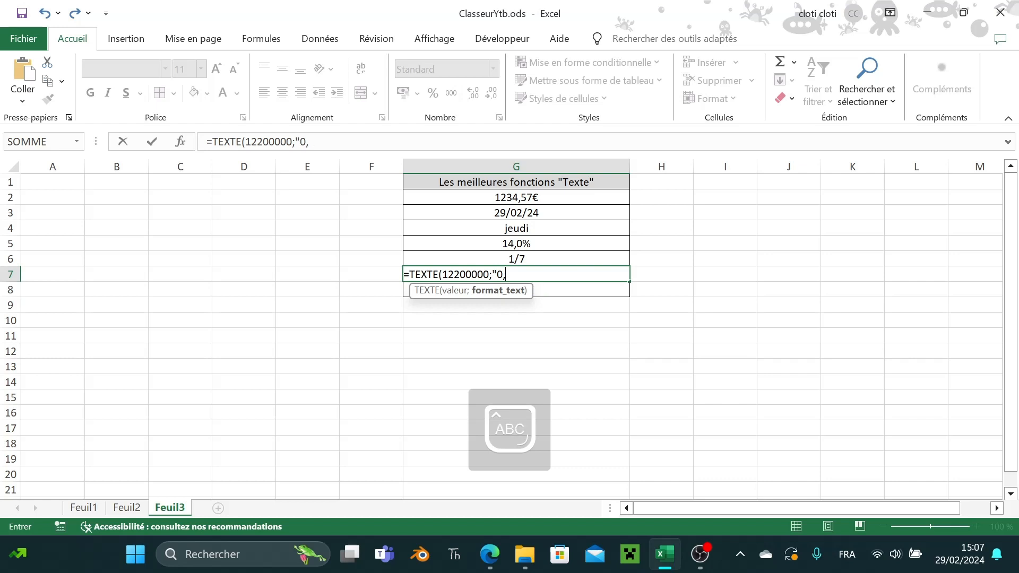
pyautogui.write('00E')
pyautogui.press('capslock')
pyautogui.press('capslock')
pyautogui.write('+')
pyautogui.write('00')
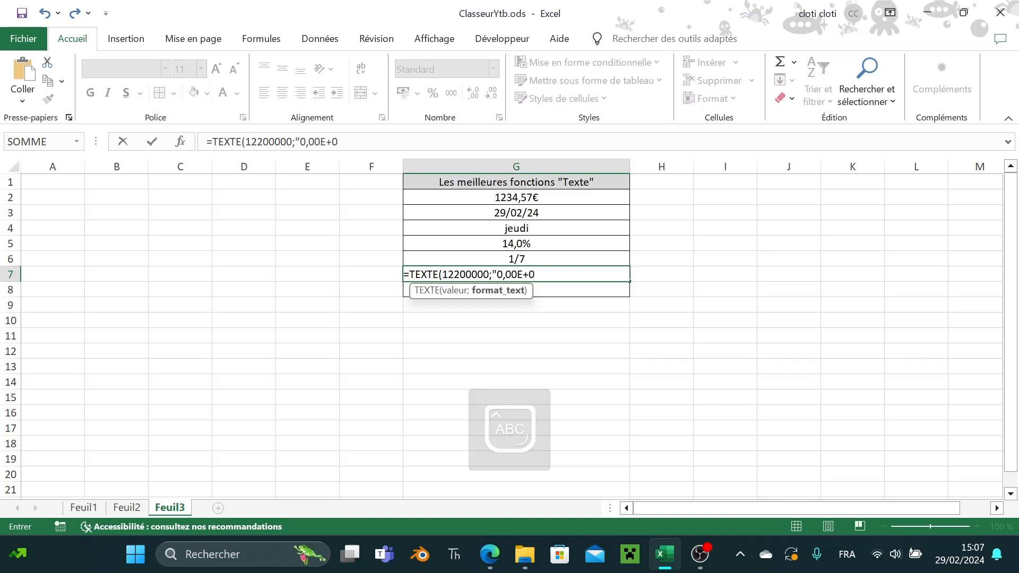
pyautogui.press('capslock')
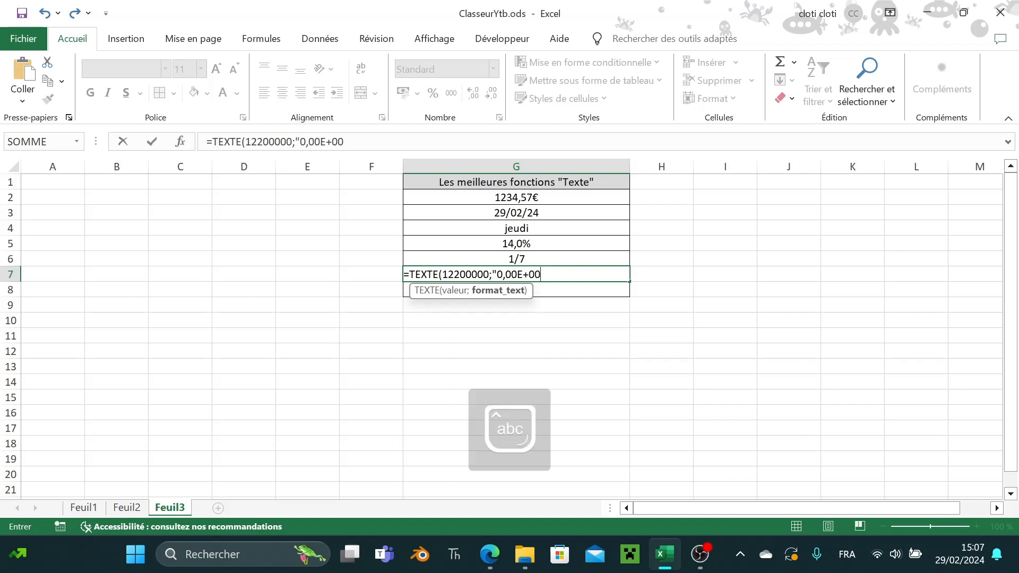
pyautogui.write('")')
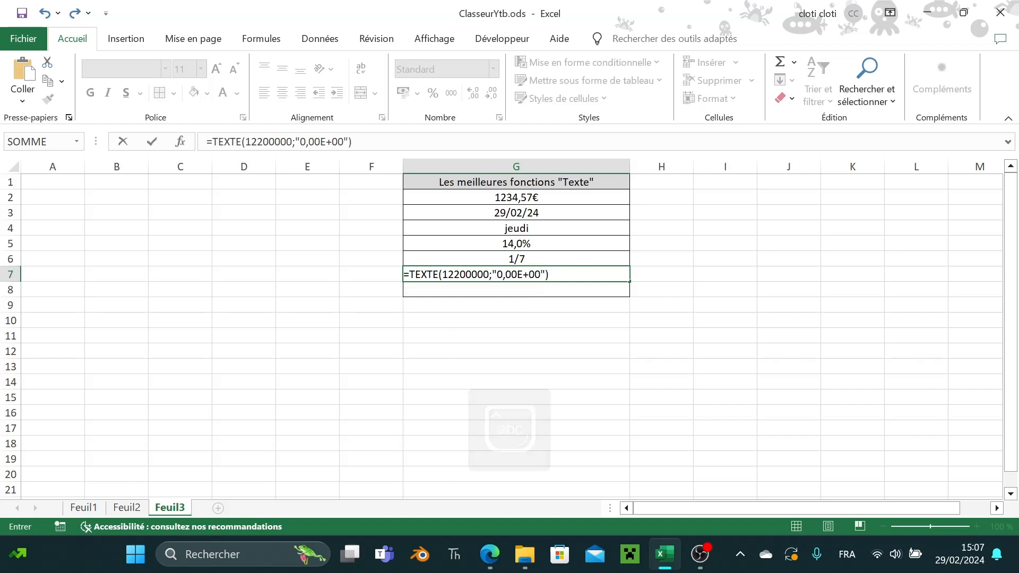
pyautogui.press('Return')
pyautogui.click(498, 275)
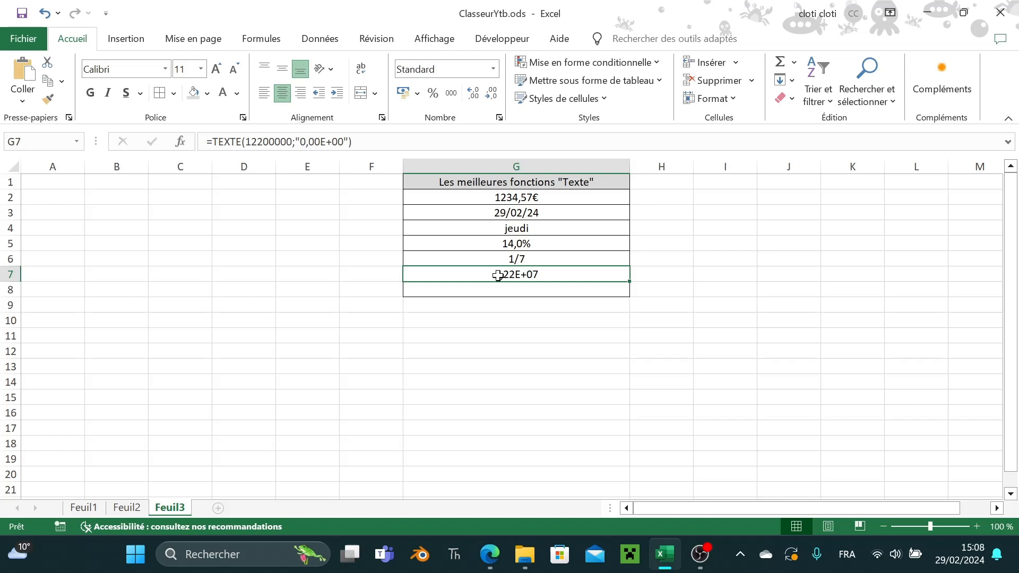
# Enter the formula =TEXTE(1234;"00000") in cell G8 to pad the number with leading zeros to five digits.
pyautogui.click(509, 289)
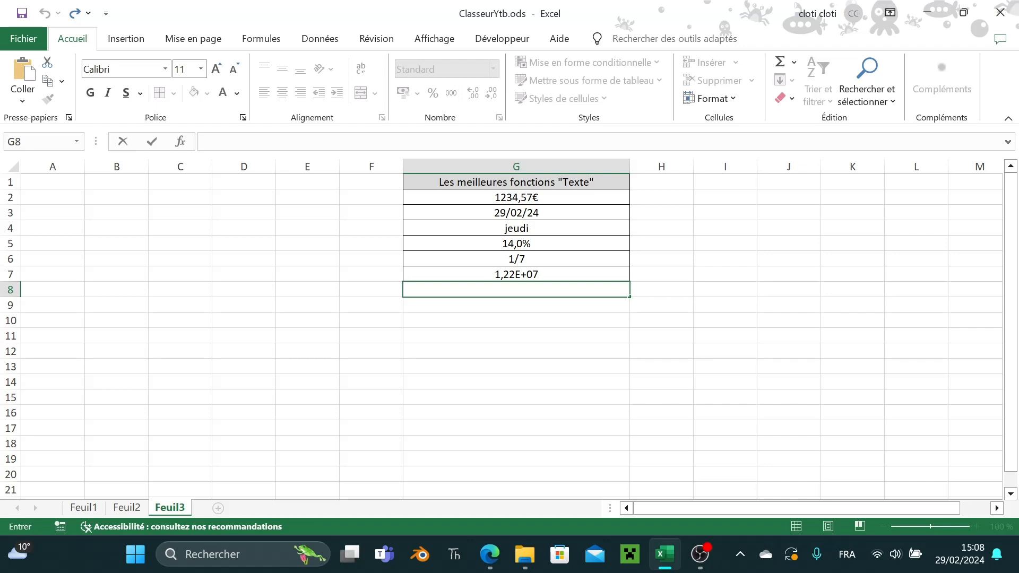
pyautogui.write('=TEX')
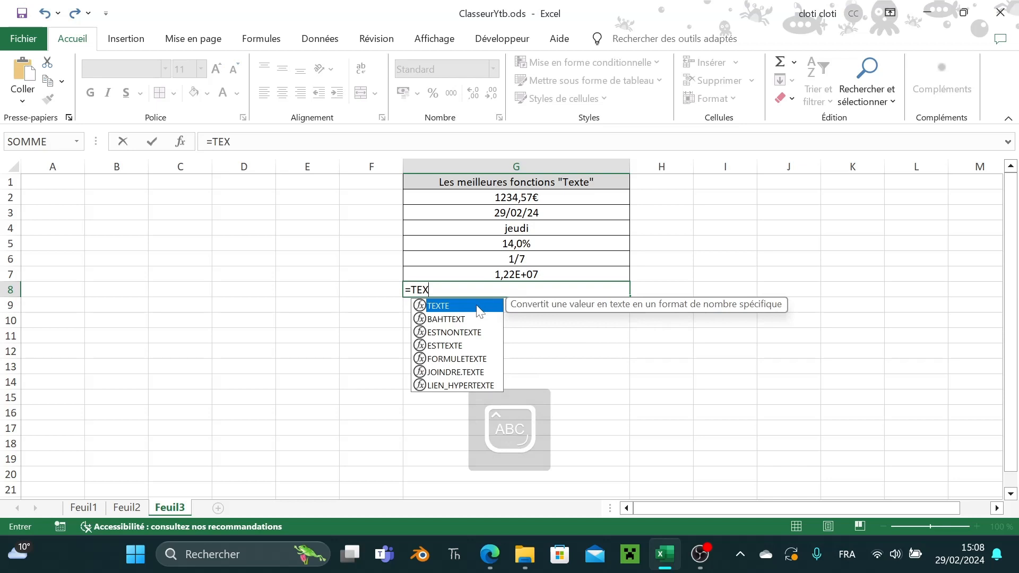
pyautogui.press('Tab')
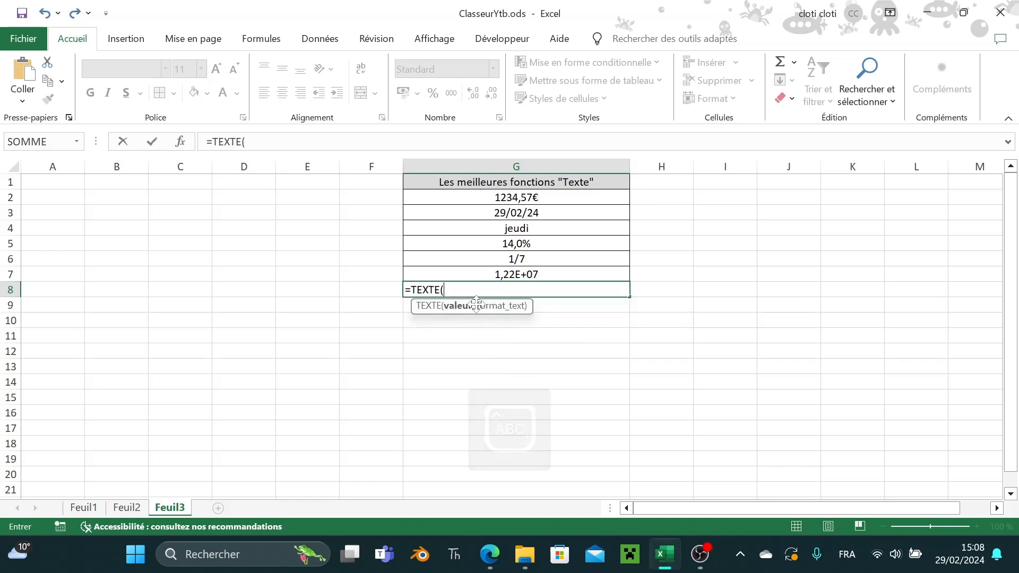
pyautogui.write('1234')
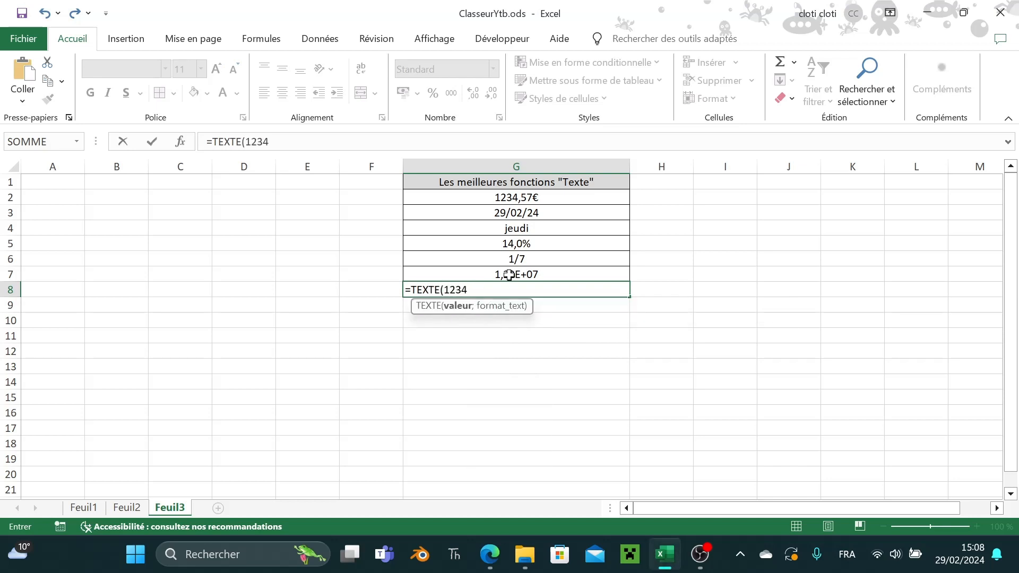
pyautogui.press('capslock')
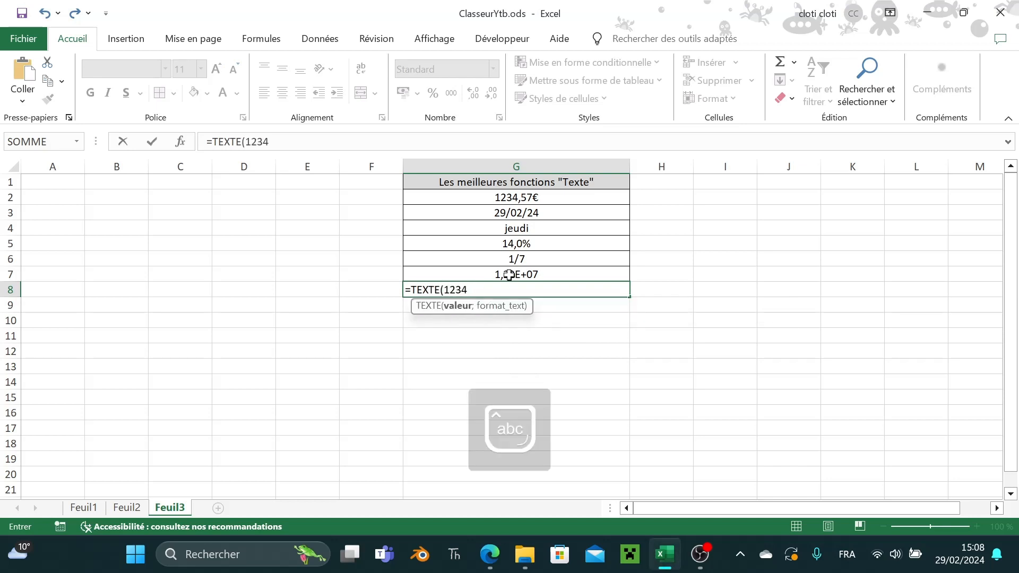
pyautogui.write(';')
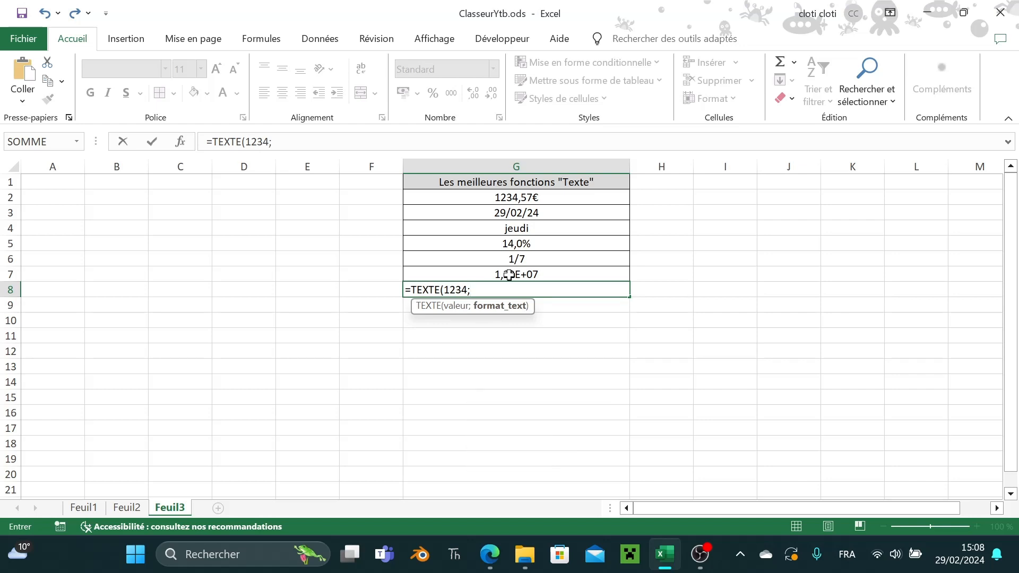
pyautogui.write('"')
pyautogui.press('capslock')
pyautogui.write('000')
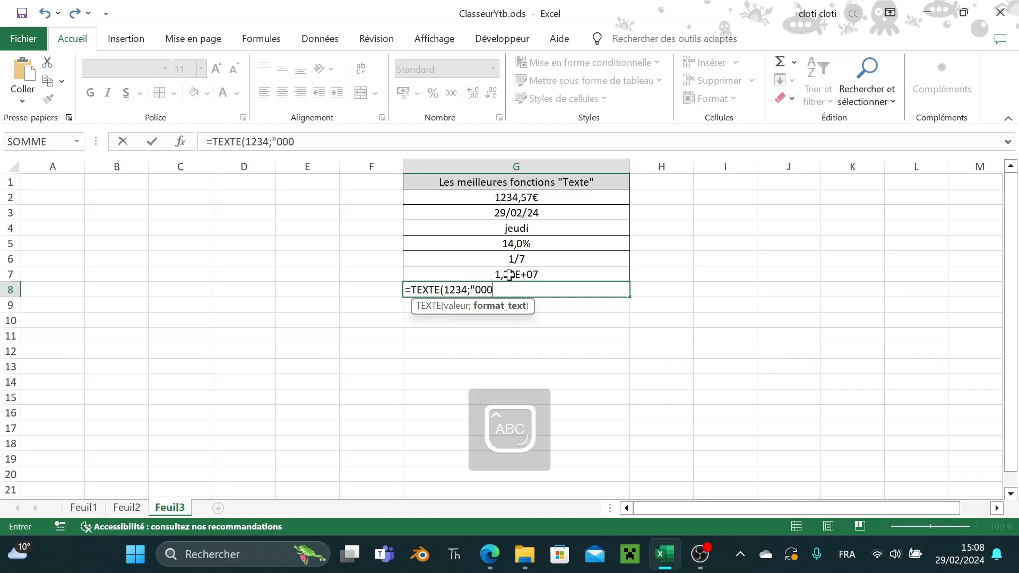
pyautogui.write('00')
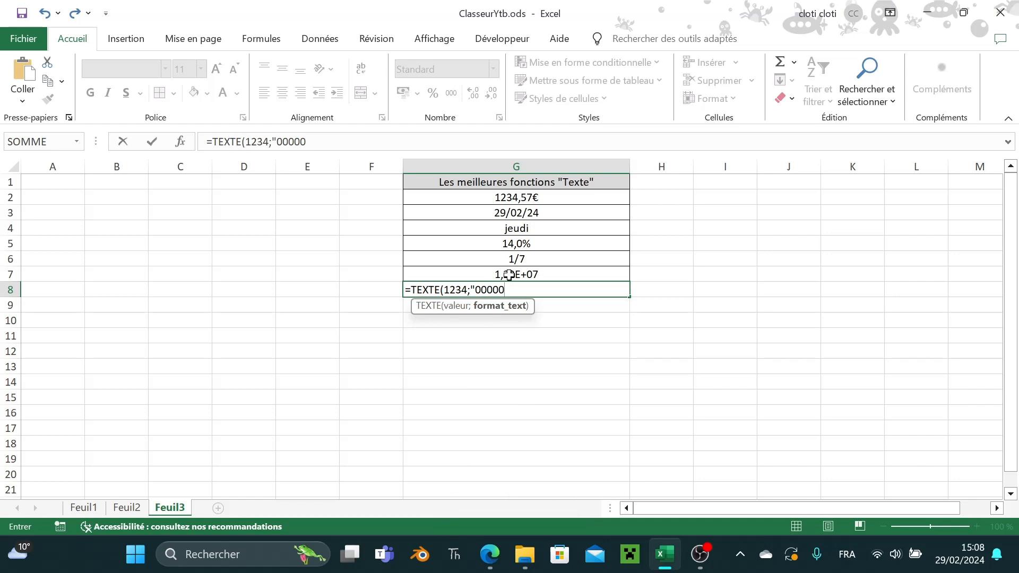
pyautogui.press('capslock')
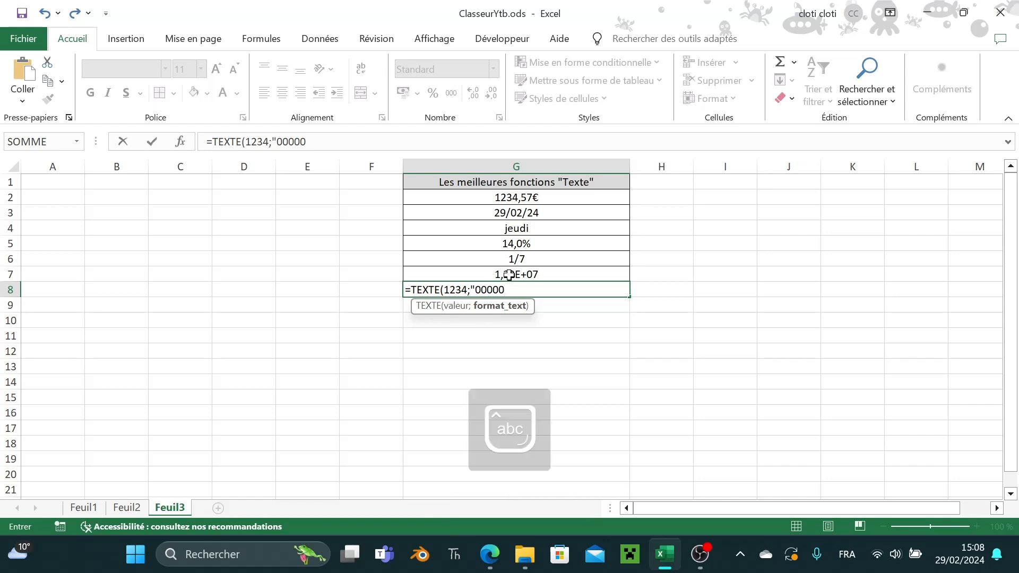
pyautogui.write(')')
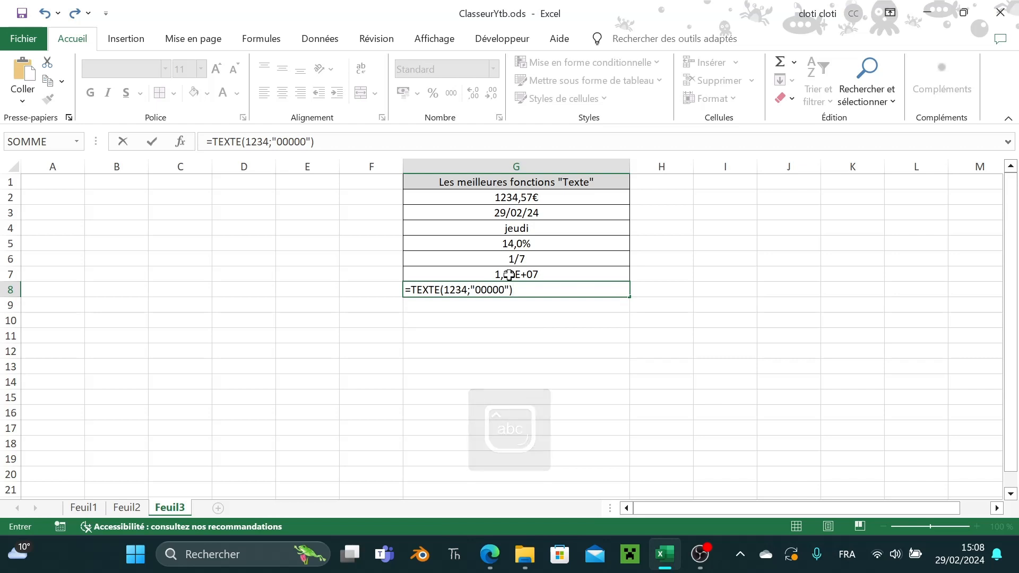
pyautogui.press('Return')
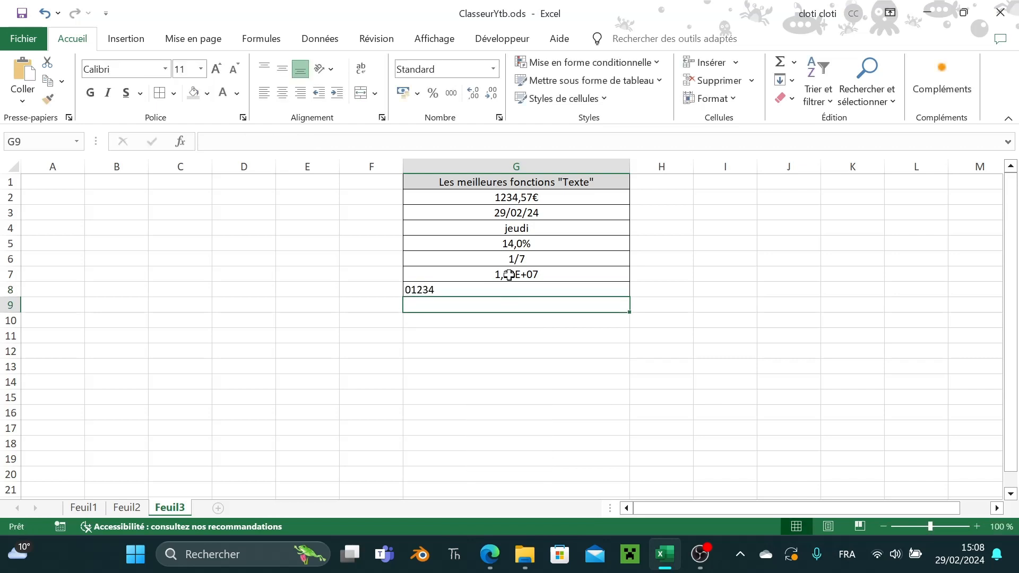
# Shorten the format code in cell G8's TEXTE formula to four zeros, "0000".
pyautogui.click(443, 289)
pyautogui.click(303, 142)
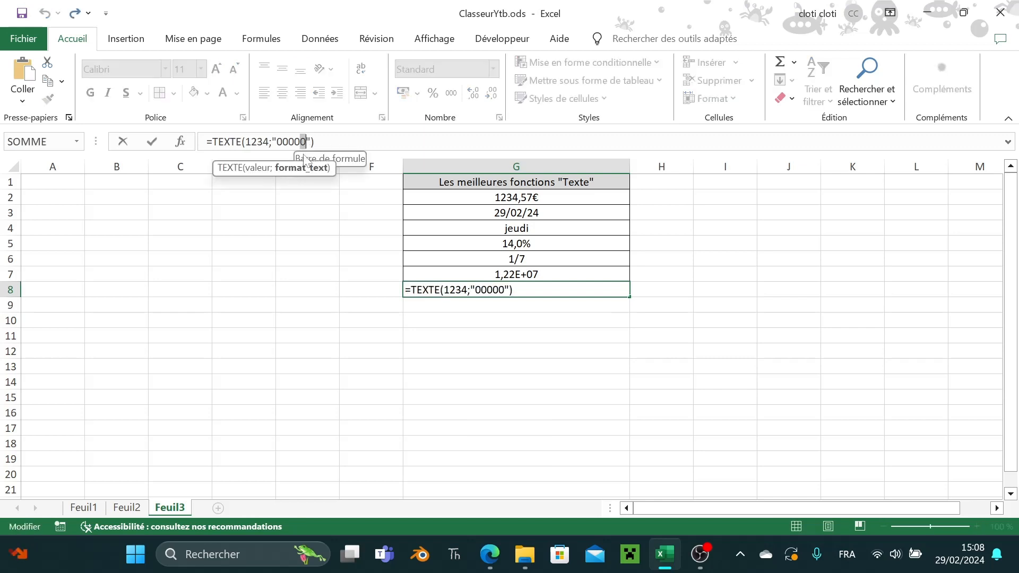
pyautogui.press('BackSpace')
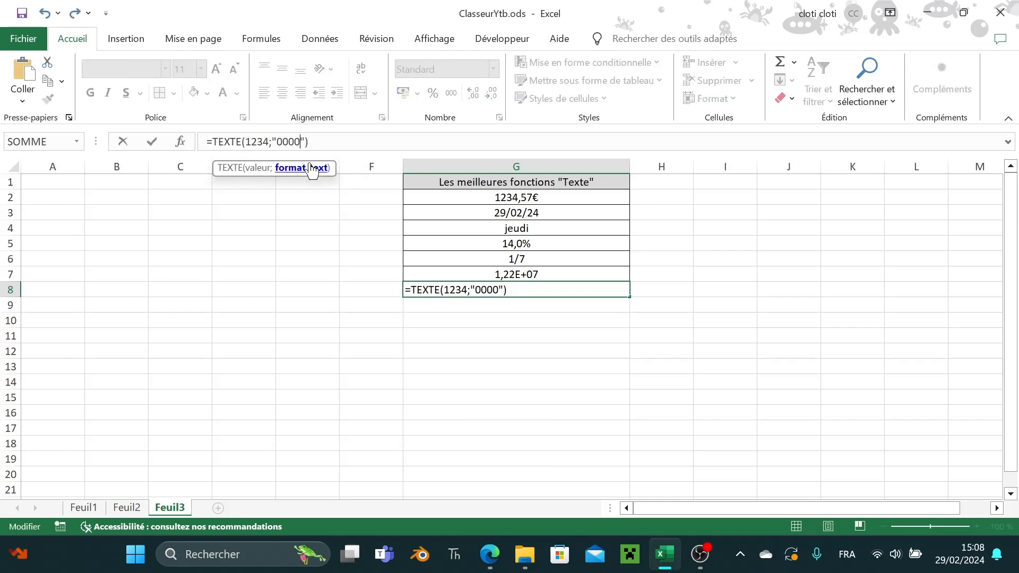
pyautogui.press('Return')
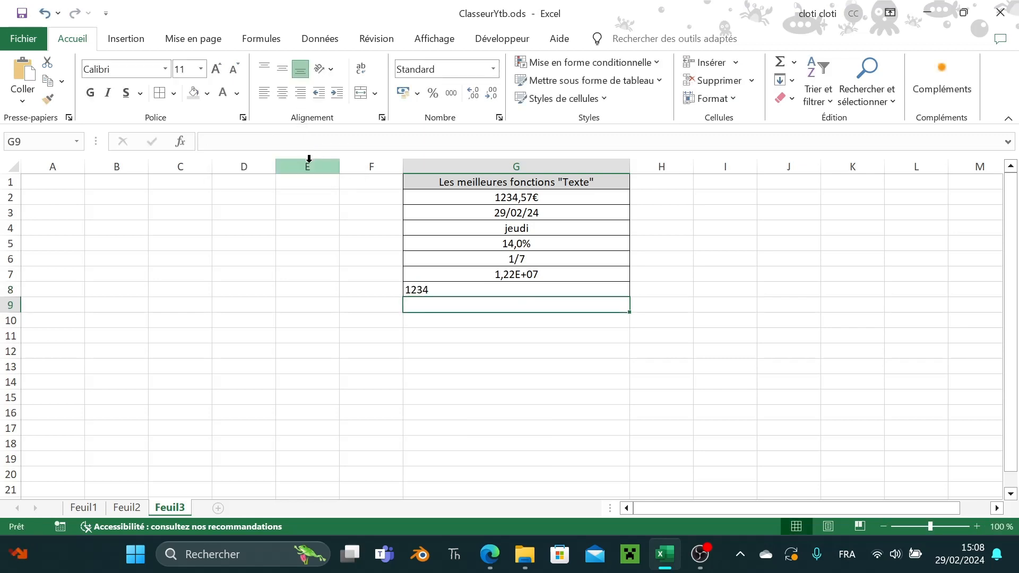
# Extend the format code in cell G8's formula to six zeros, making it =TEXTE(1234;"000000").
pyautogui.click(431, 289)
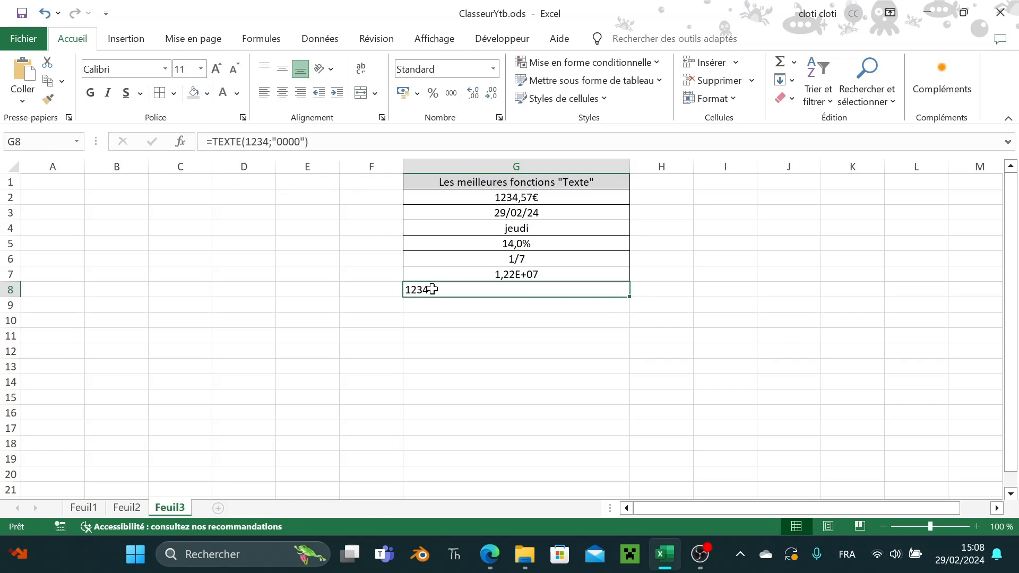
pyautogui.doubleClick(432, 290)
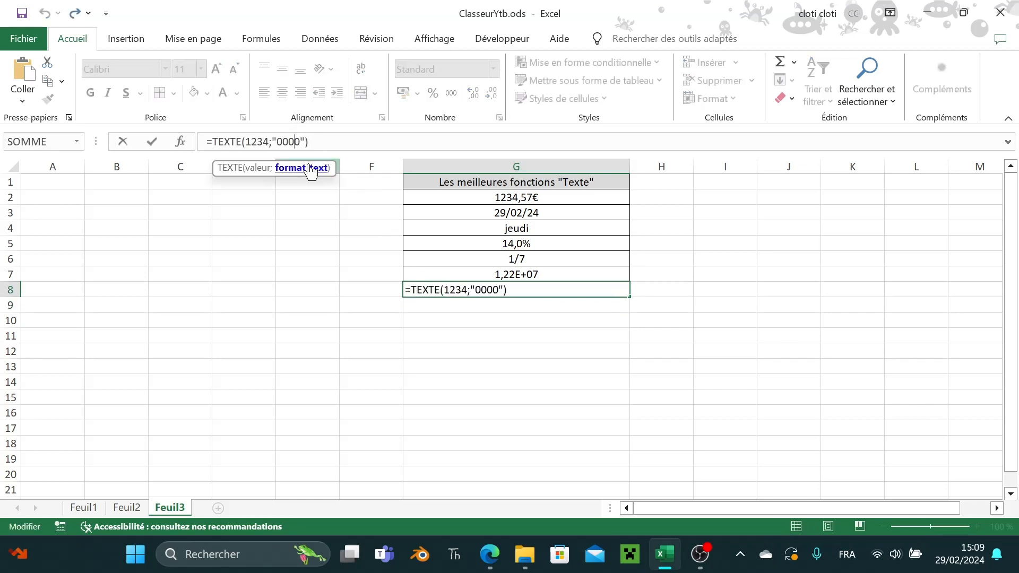
pyautogui.write('00')
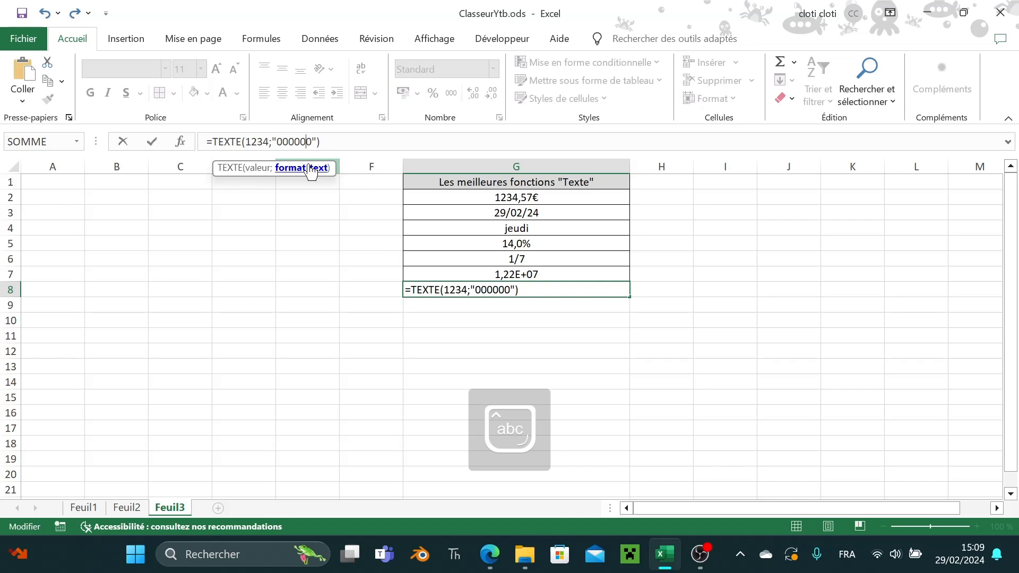
pyautogui.press('Return')
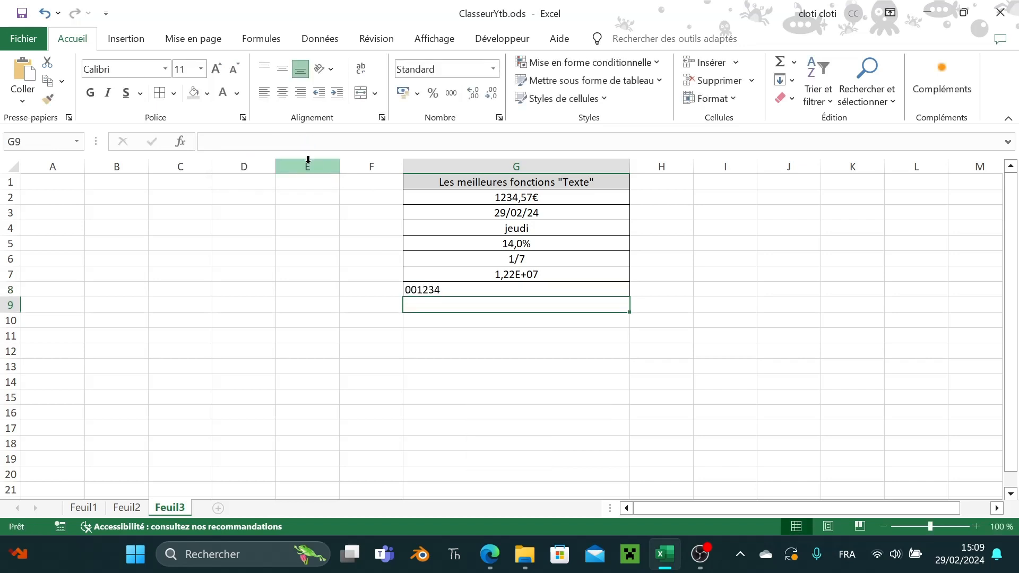